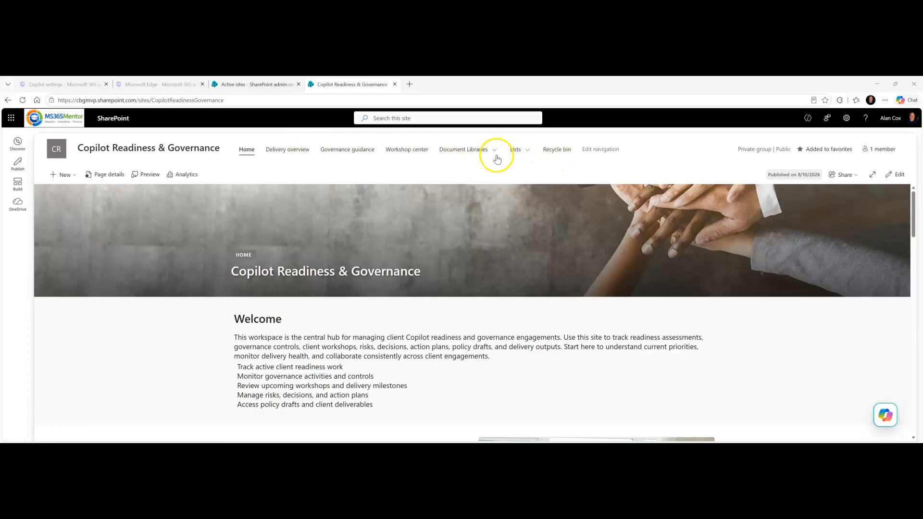
Step: Look at the site creation options on the SharePoint admin center's Active sites page, and close them without creating a site
left_click(250, 82)
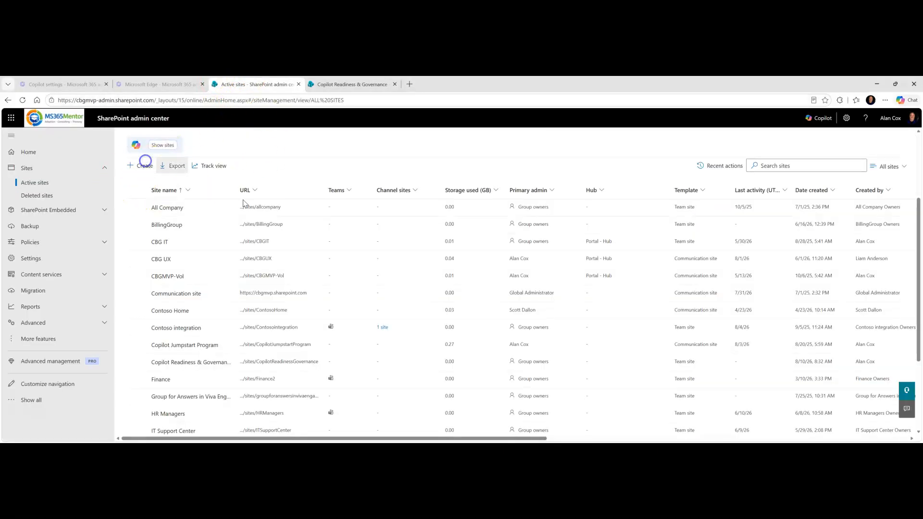
left_click(174, 174)
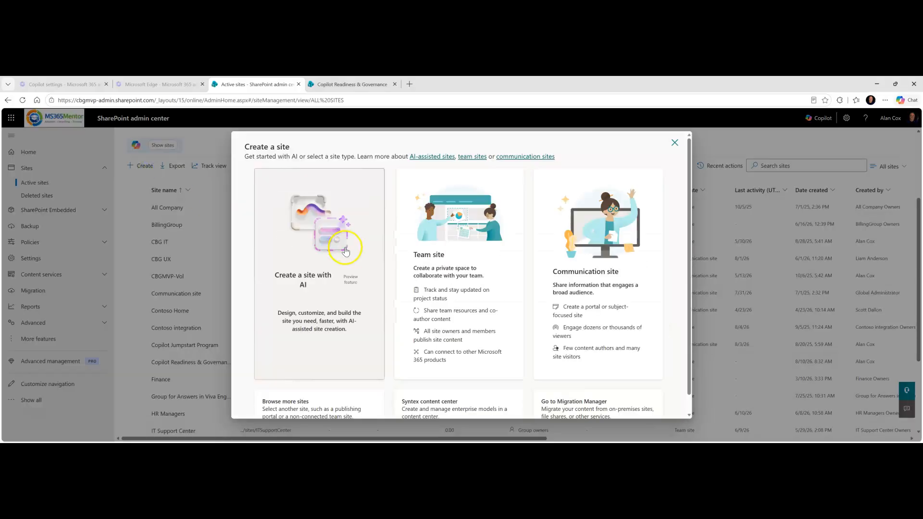
left_click(675, 143)
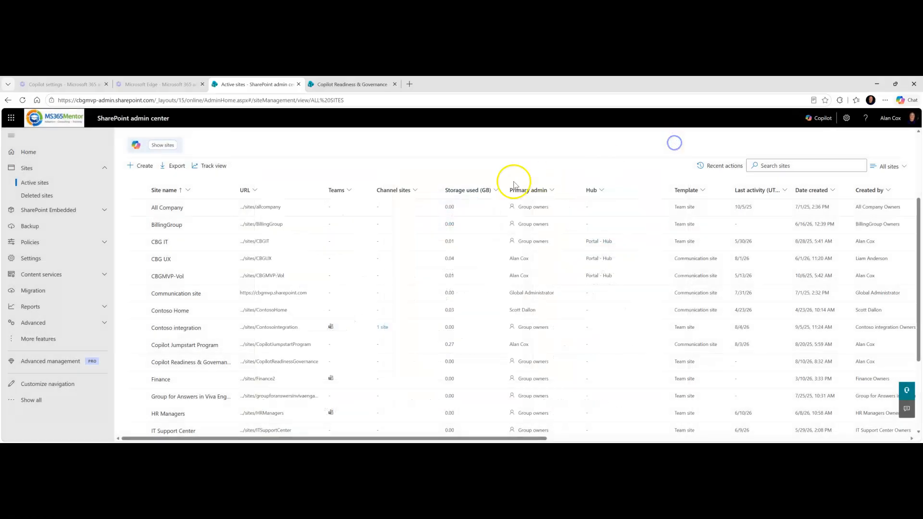
Step: Switch back to the Copilot Readiness & Governance site and examine its home page, including the welcome text, delivery resources and embedded Clients list
left_click(377, 85)
scroll(345, 260, "down", 5)
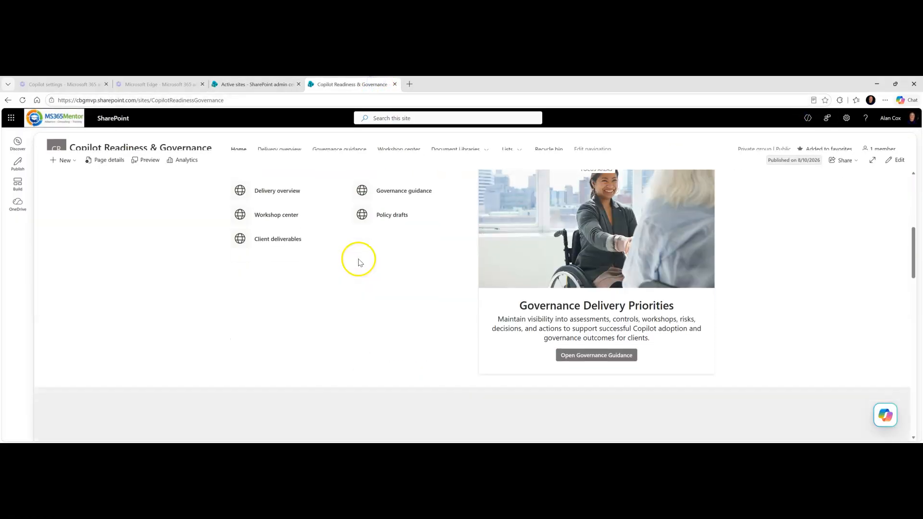
scroll(359, 260, "up", 2)
scroll(361, 260, "down", 6)
scroll(362, 260, "up", 10)
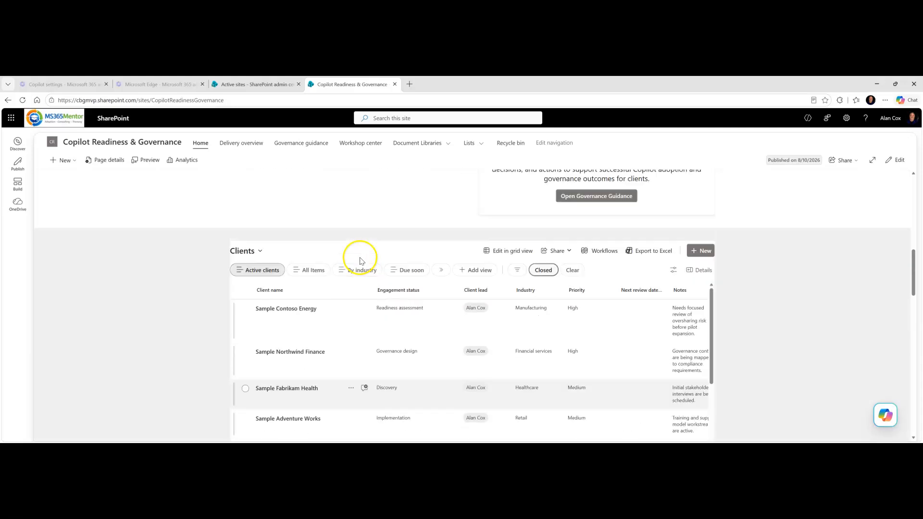
scroll(361, 257, "down", 3)
scroll(262, 175, "up", 3)
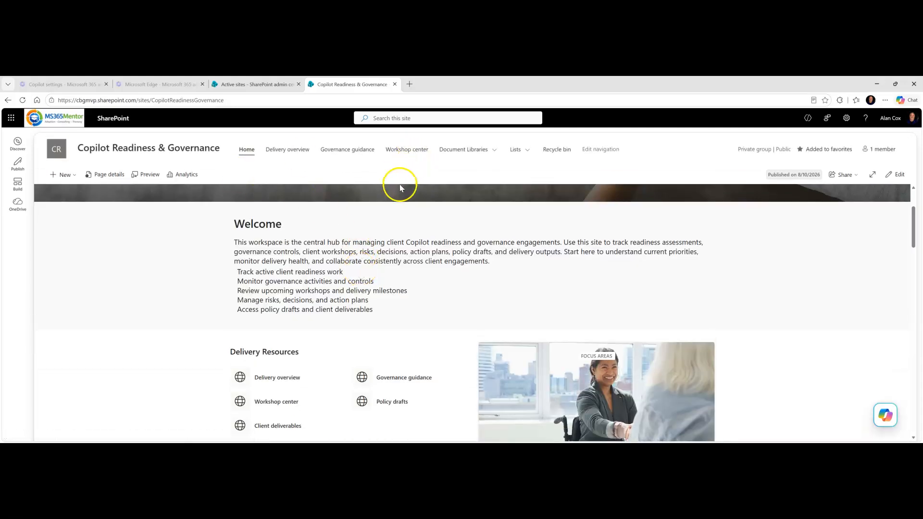
scroll(400, 184, "up", 2)
scroll(400, 184, "down", 4)
scroll(400, 184, "up", 4)
scroll(401, 186, "up", 1)
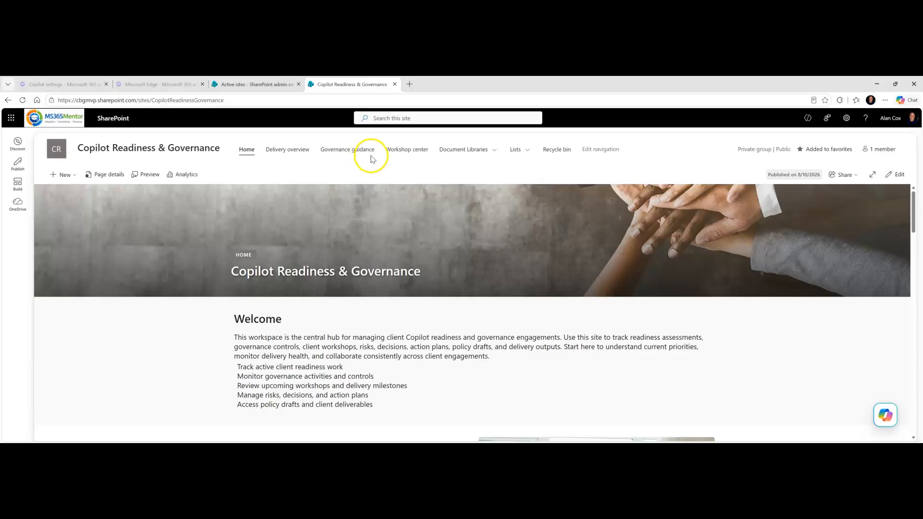
Step: View the site's Delivery overview page and return to the home page
left_click(292, 151)
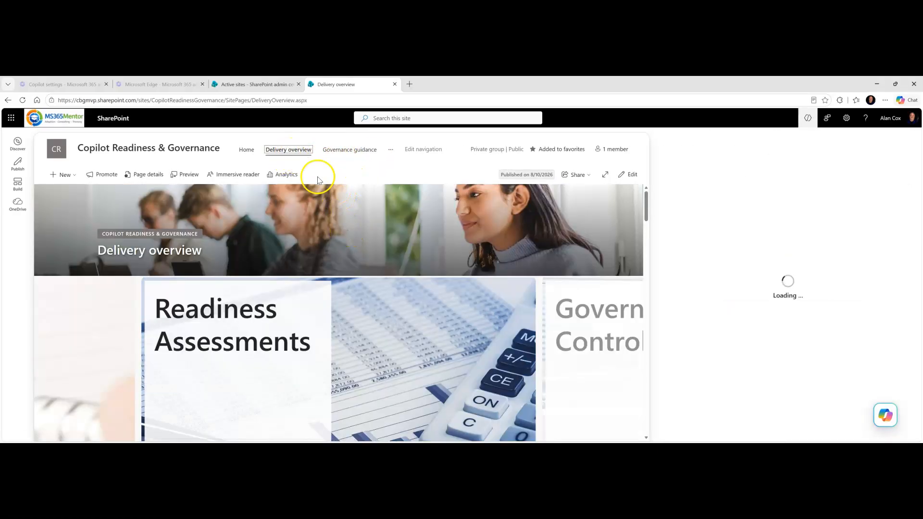
left_click(252, 153)
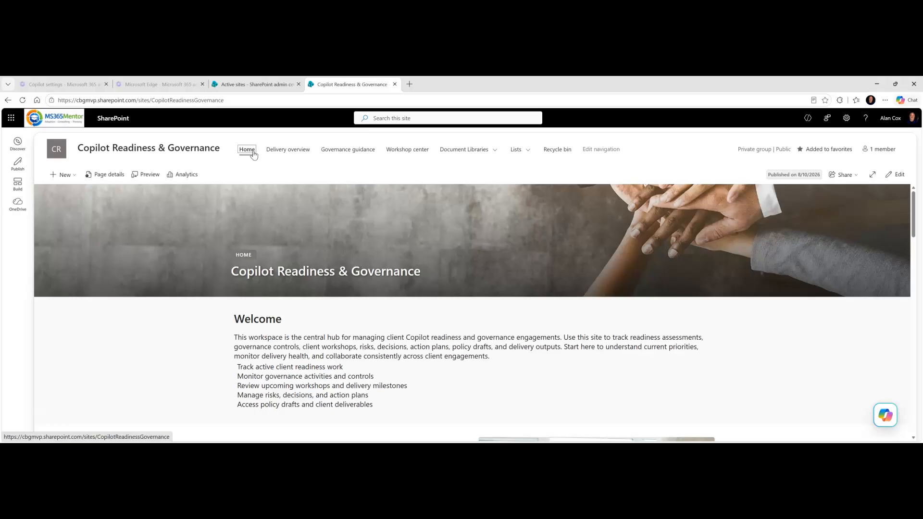
left_click(493, 150)
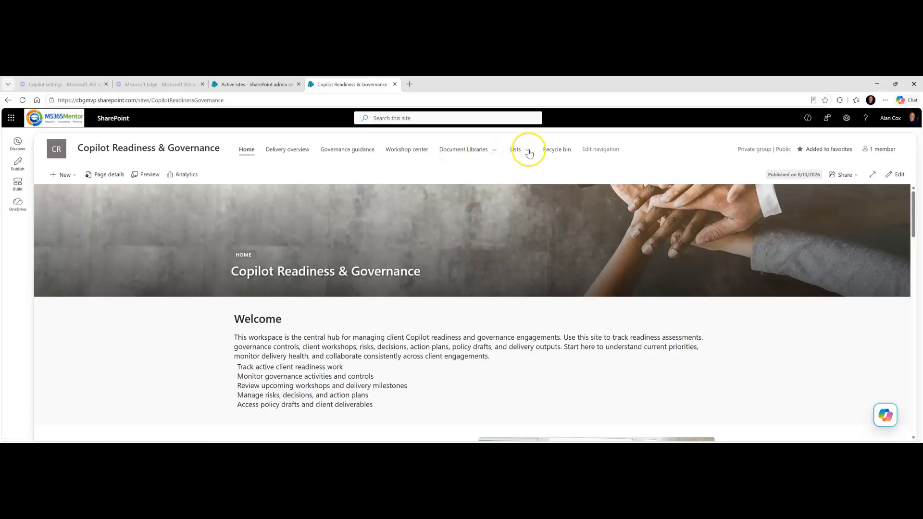
Step: Open the site's Clients list and examine its entries, including engagement status, priority, review dates and notes
mouse_move(529, 153)
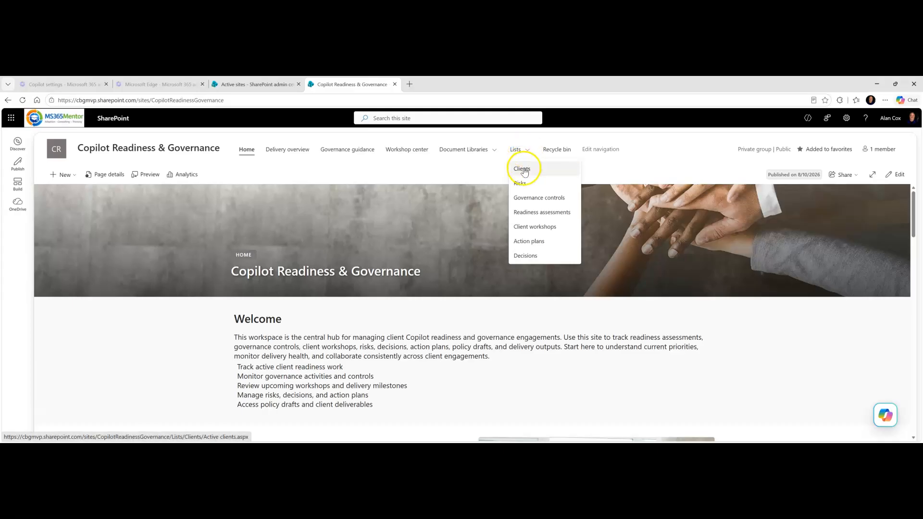
left_click(523, 170)
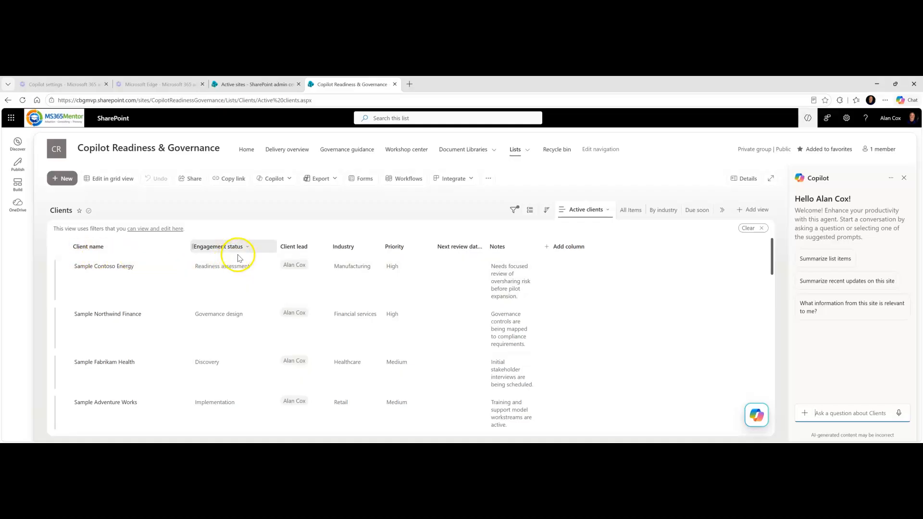
scroll(264, 313, "down", 5)
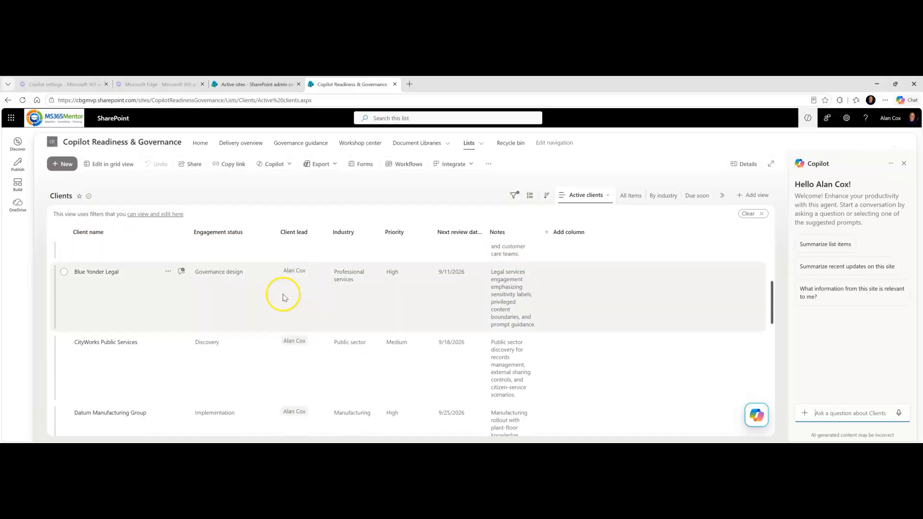
scroll(285, 294, "up", 10)
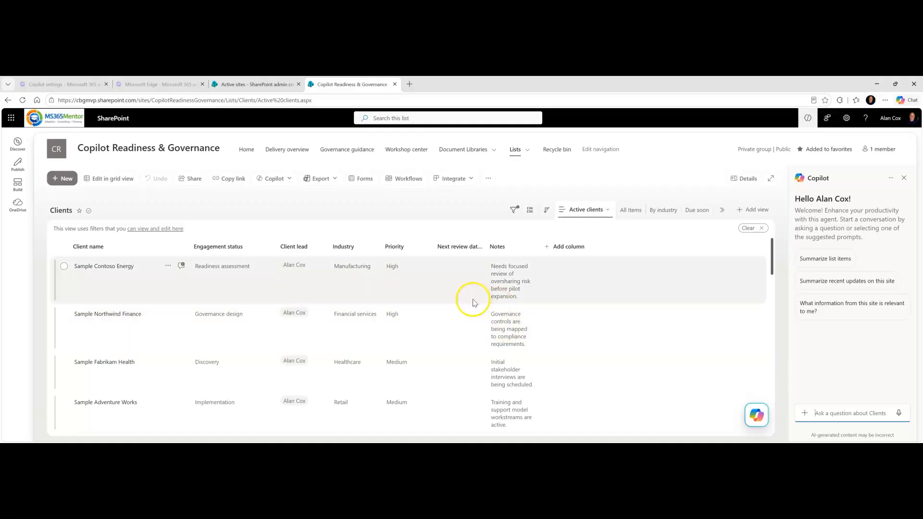
scroll(470, 301, "down", 3)
scroll(466, 294, "up", 3)
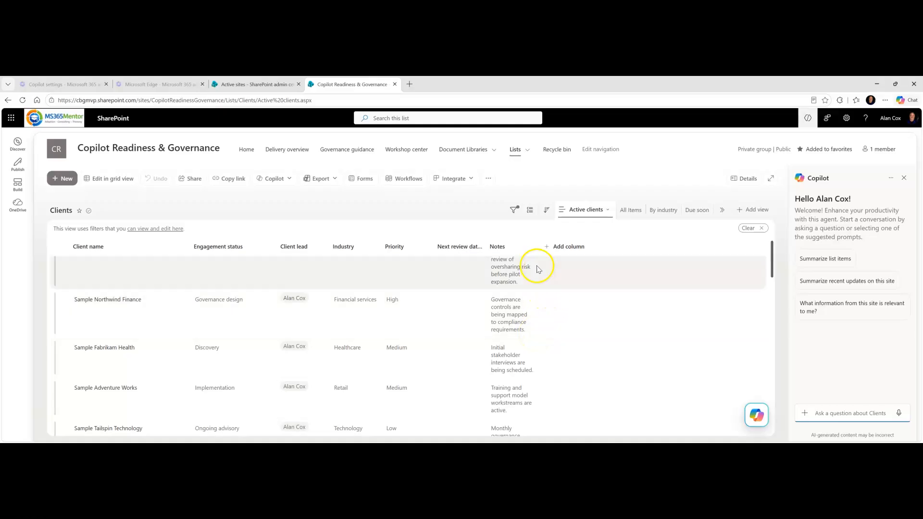
scroll(448, 334, "down", 5)
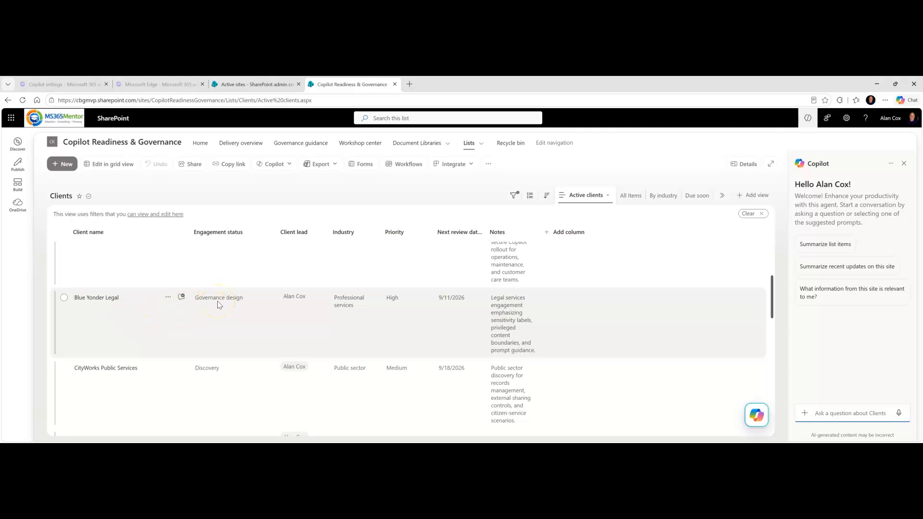
scroll(243, 343, "up", 5)
scroll(243, 344, "up", 2)
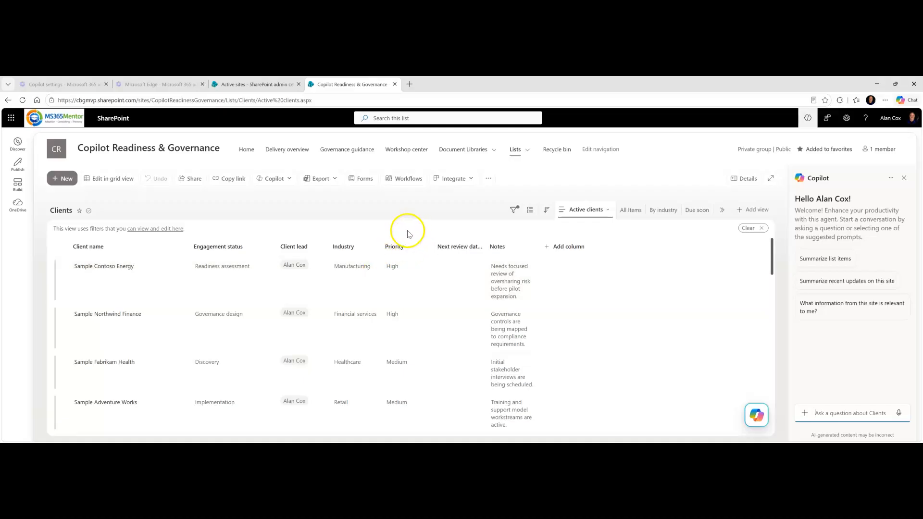
Step: Open the site's Risks list and examine the open risks with their categories, due dates and mitigation plans
left_click(522, 150)
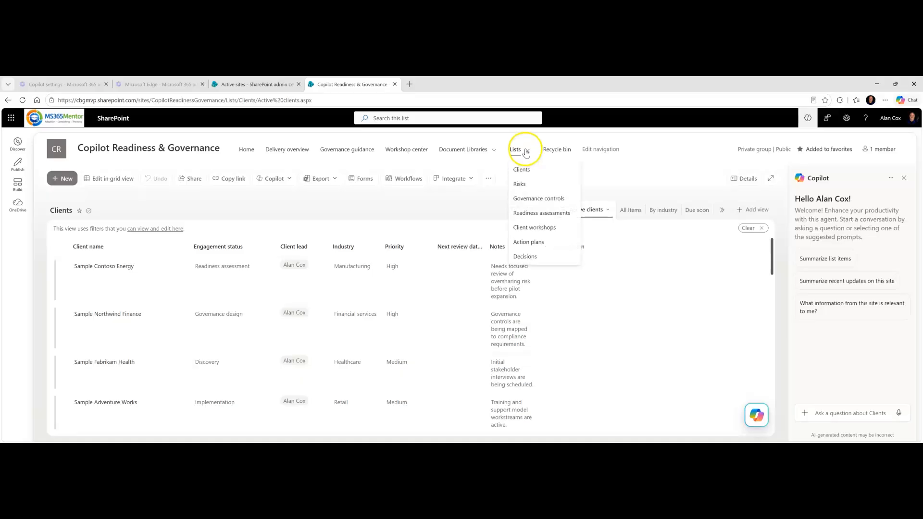
left_click(520, 185)
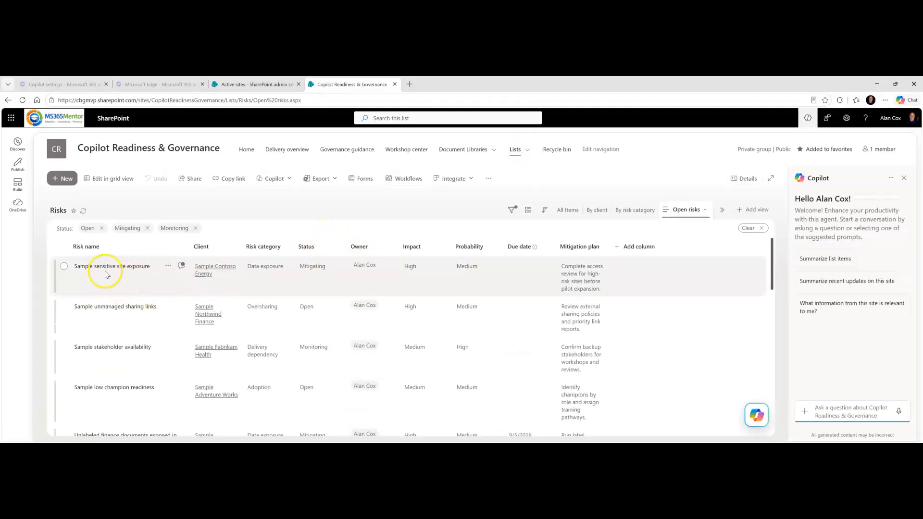
scroll(115, 310, "down", 3)
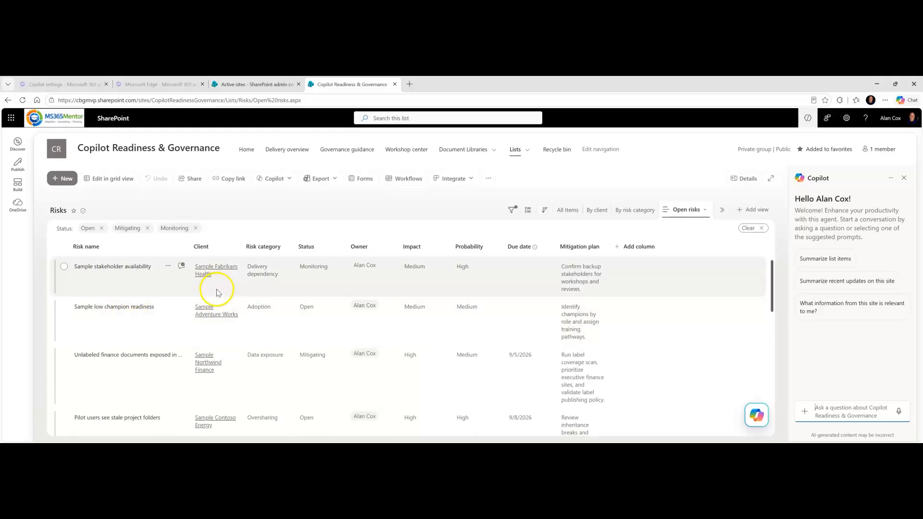
scroll(495, 299, "down", 8)
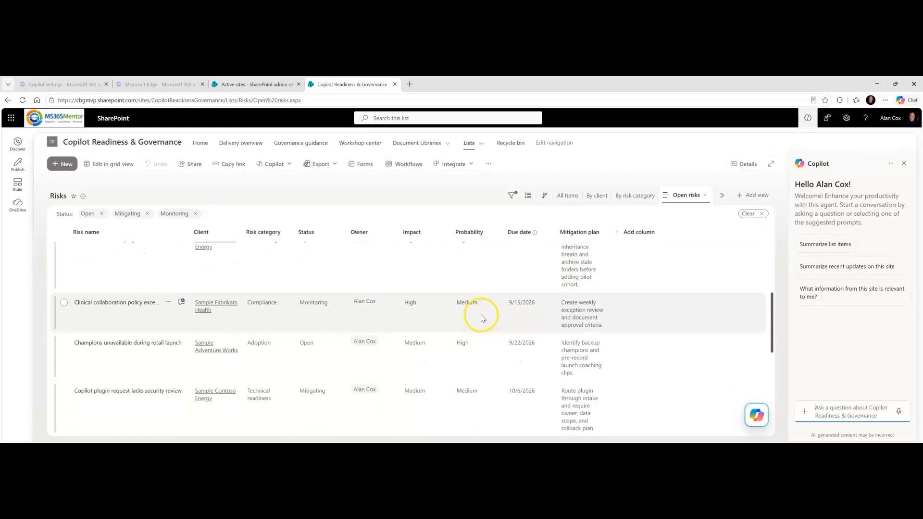
scroll(465, 317, "up", 2)
scroll(505, 317, "down", 5)
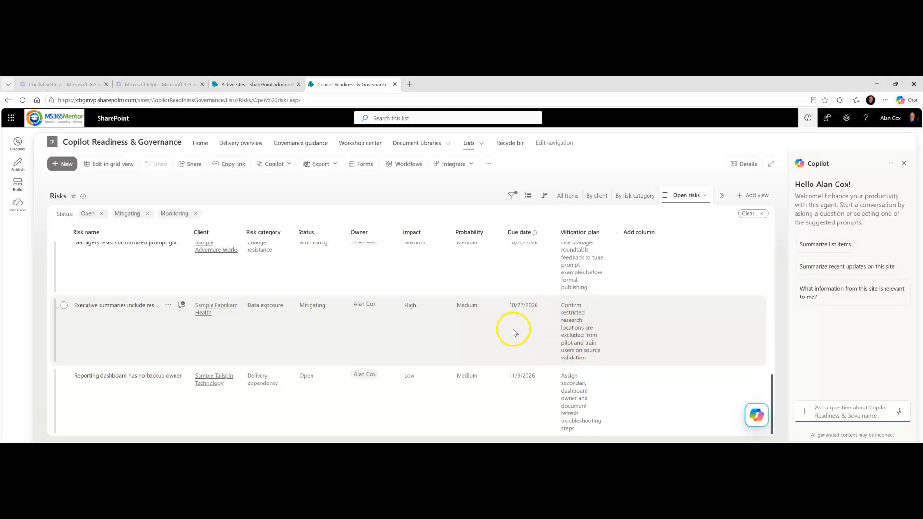
scroll(481, 308, "up", 10)
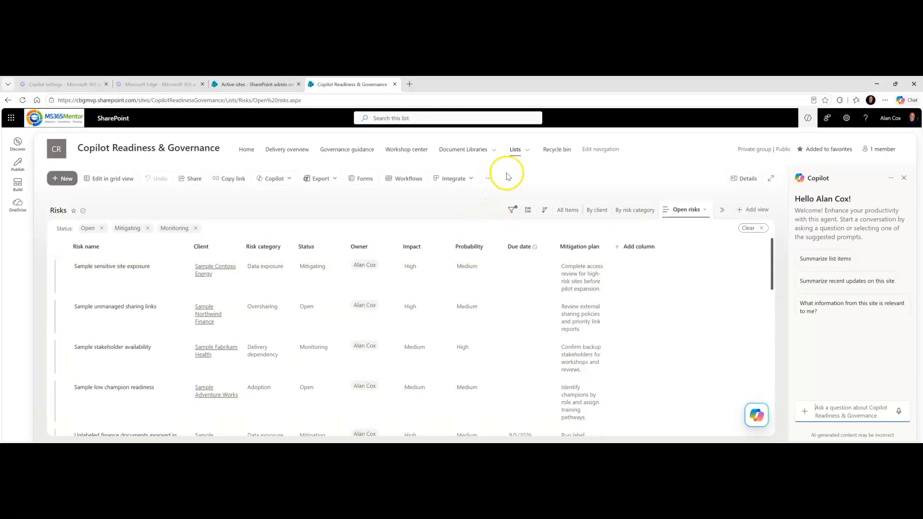
Step: Check which export formats are offered for the Risks list, without exporting anything
left_click(528, 151)
left_click(529, 153)
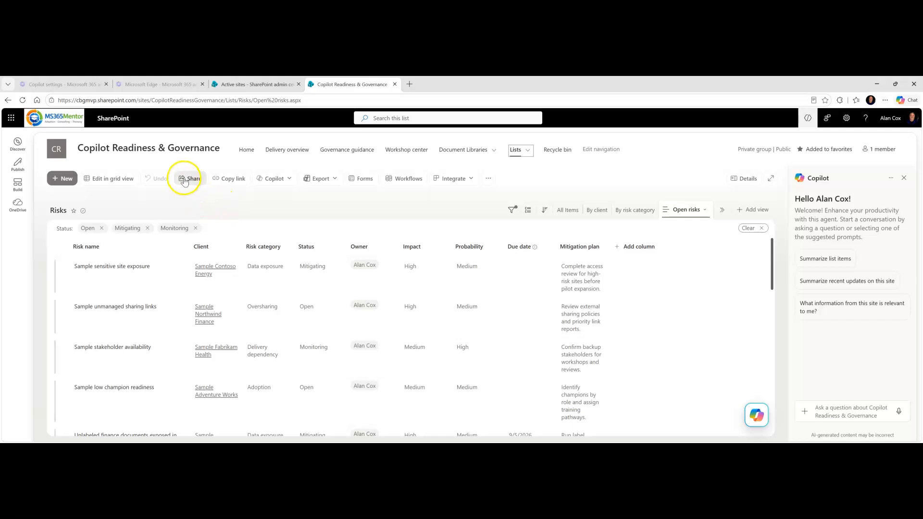
left_click(334, 179)
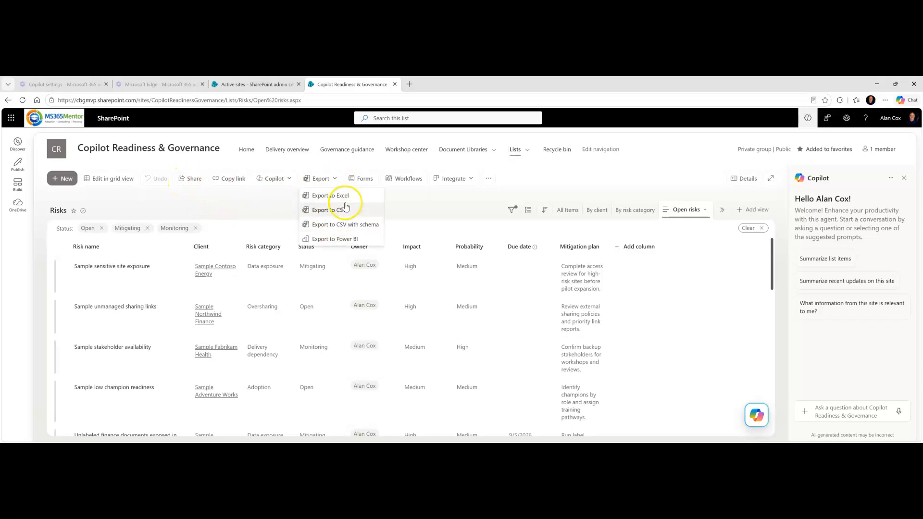
left_click(452, 200)
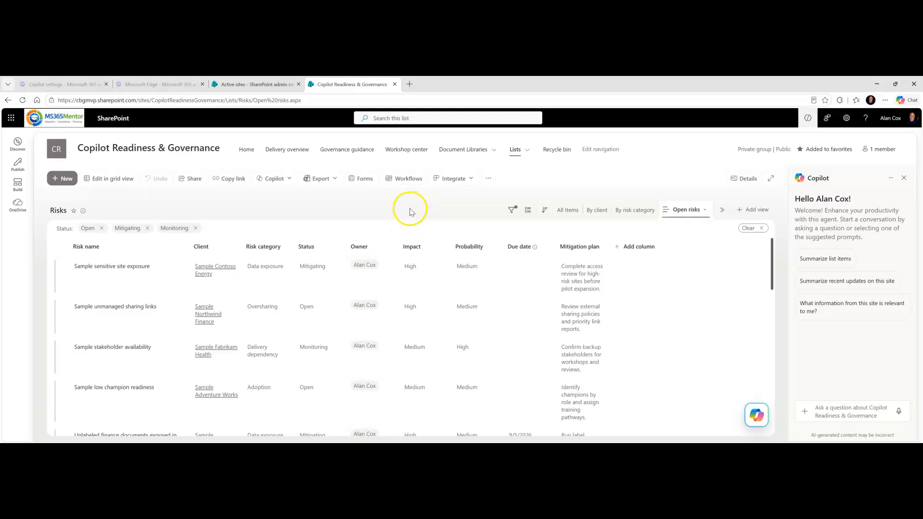
Step: Open the Clients list and ask Copilot to "create a detailed interactive dashboard from this list - enable search, drop downs, filtering ect."
left_click(524, 150)
left_click(526, 169)
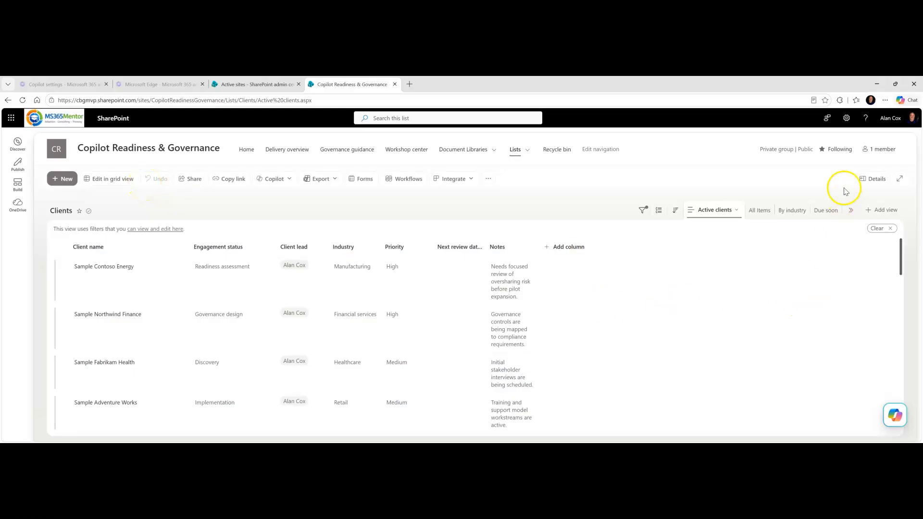
left_click(898, 417)
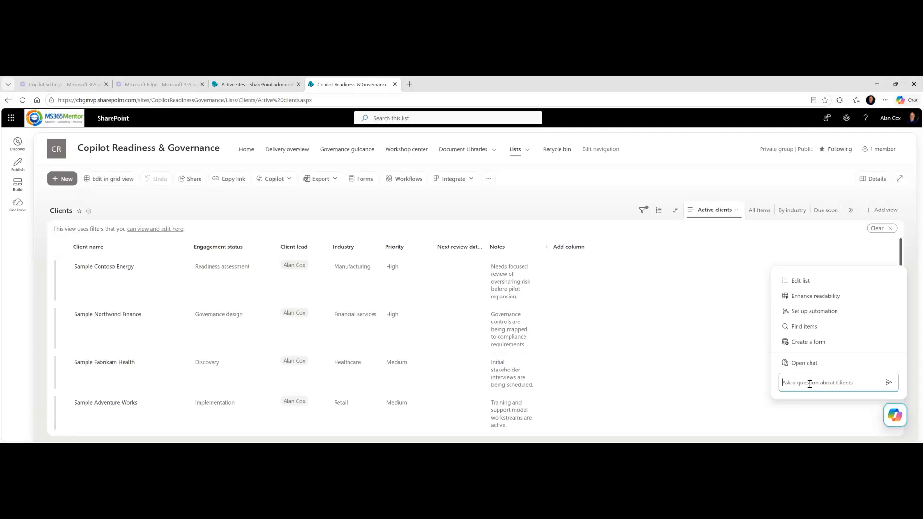
type("c")
type("rom this list - enable search, drop downs,")
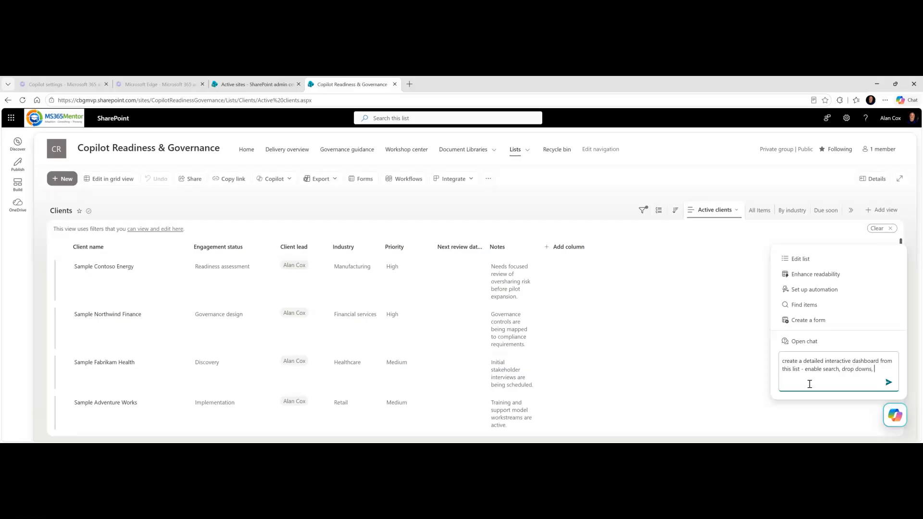
type("ering ect.")
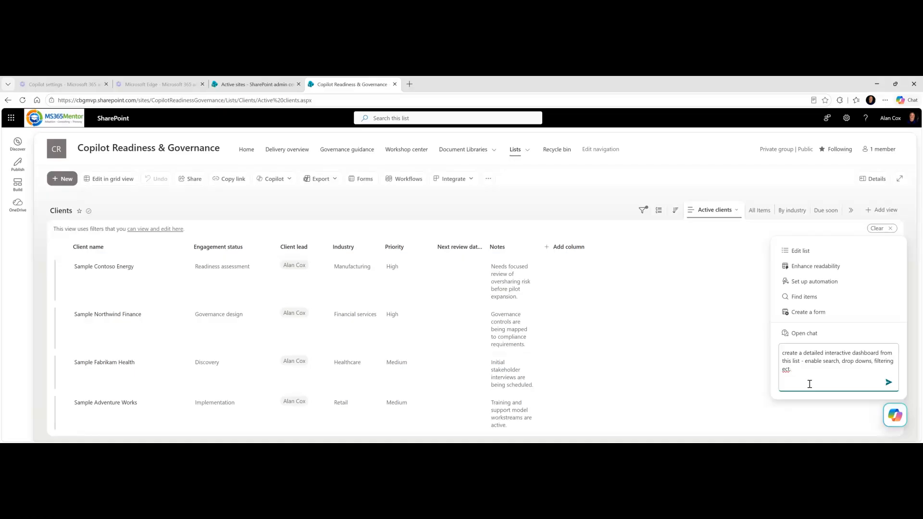
key("Return")
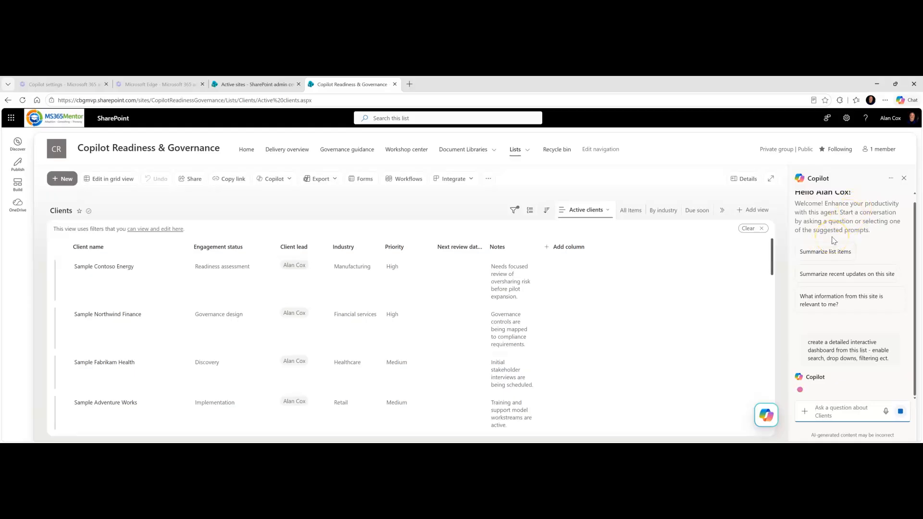
Step: Expand Copilot's reasoning details for the dashboard request and review its response
left_click(827, 257)
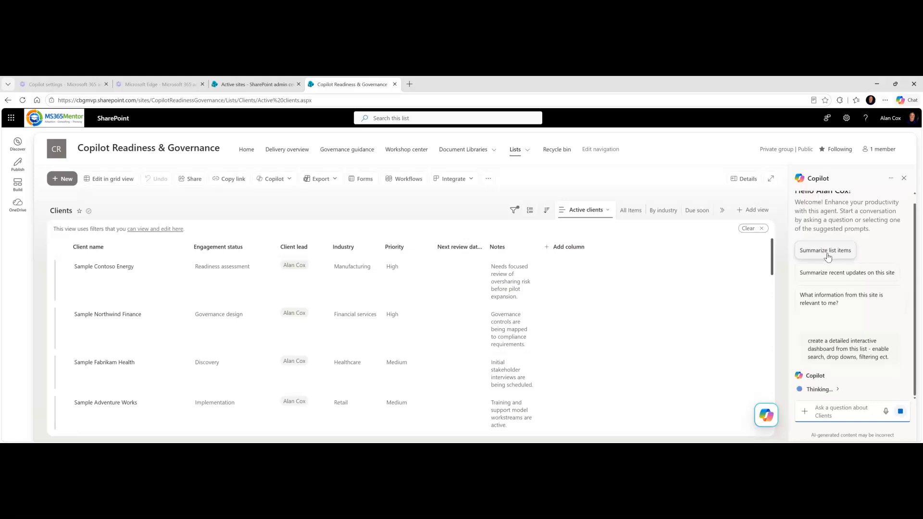
left_click(842, 263)
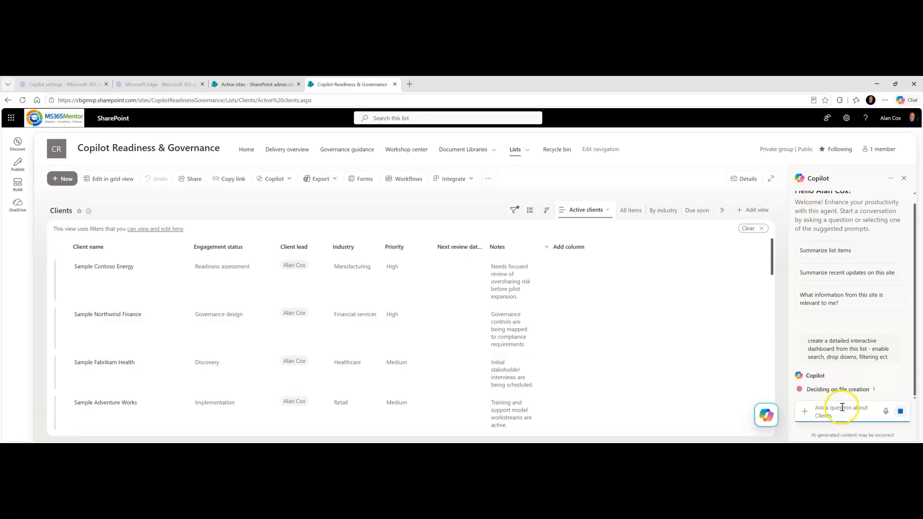
left_click(821, 389)
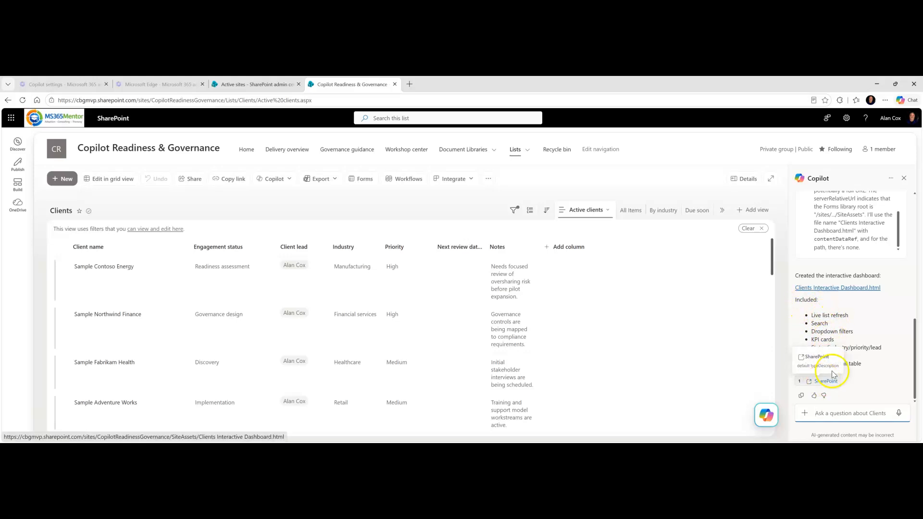
Step: Browse the site contents and check the Documents library for Clients Interactive Dashboard.html
right_click(842, 290)
left_click(816, 195)
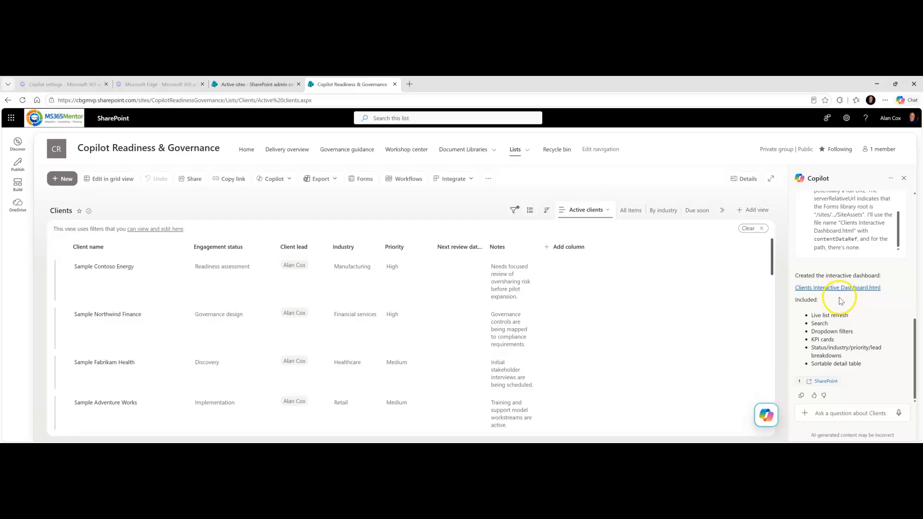
left_click(846, 118)
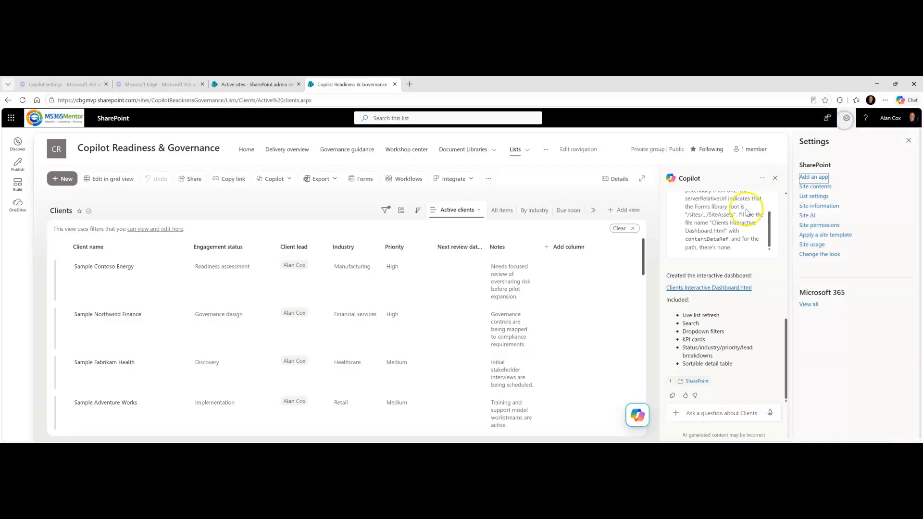
left_click(814, 187)
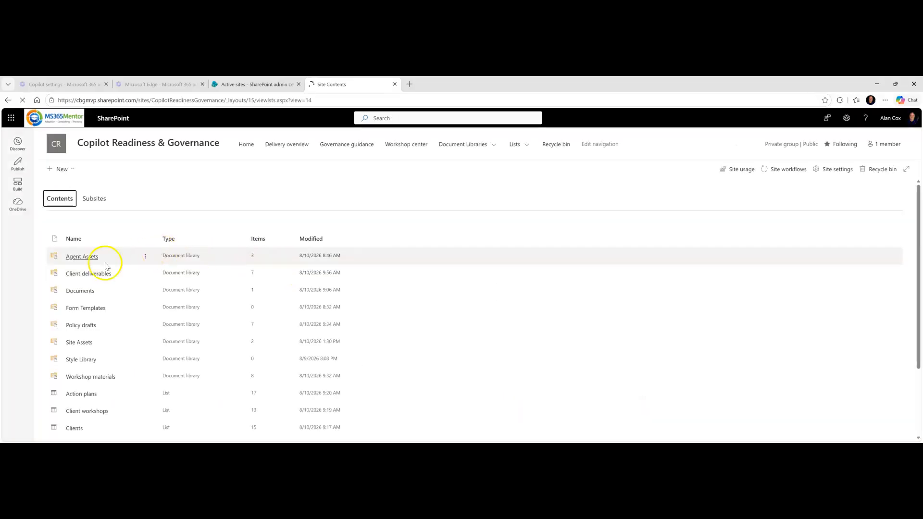
scroll(93, 315, "down", 2)
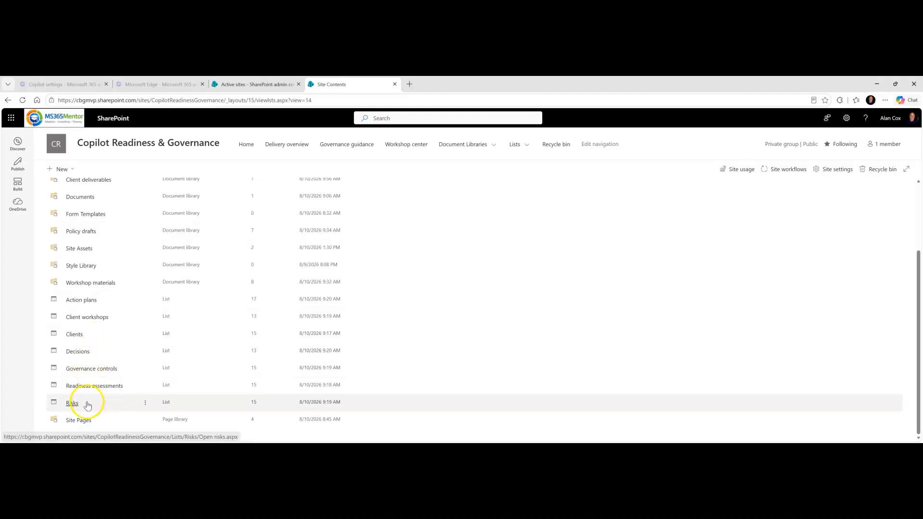
left_click(76, 198)
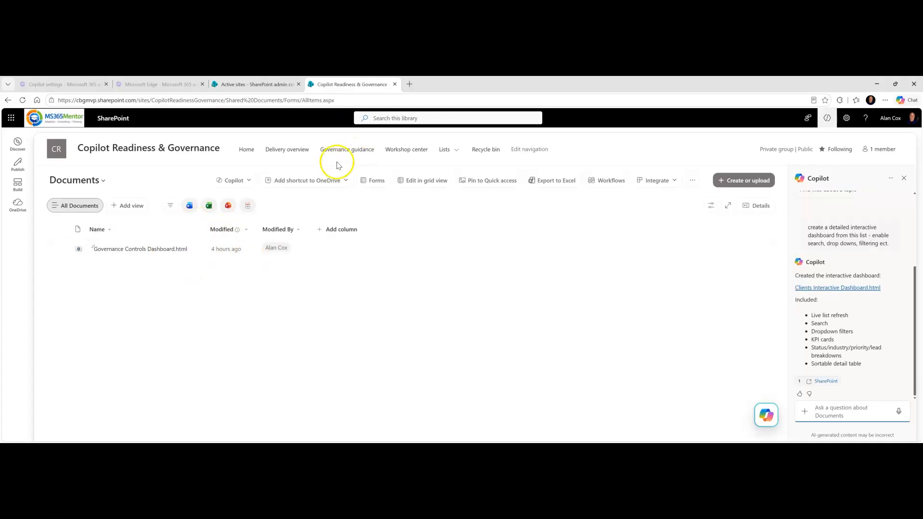
Step: Return to the Clients list and open Clients Interactive Dashboard.html from Copilot's response
left_click(8, 100)
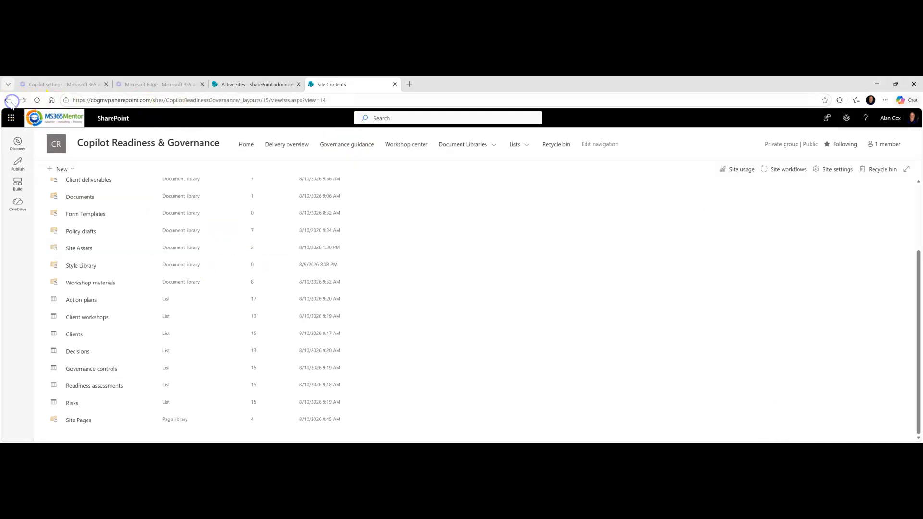
left_click(8, 101)
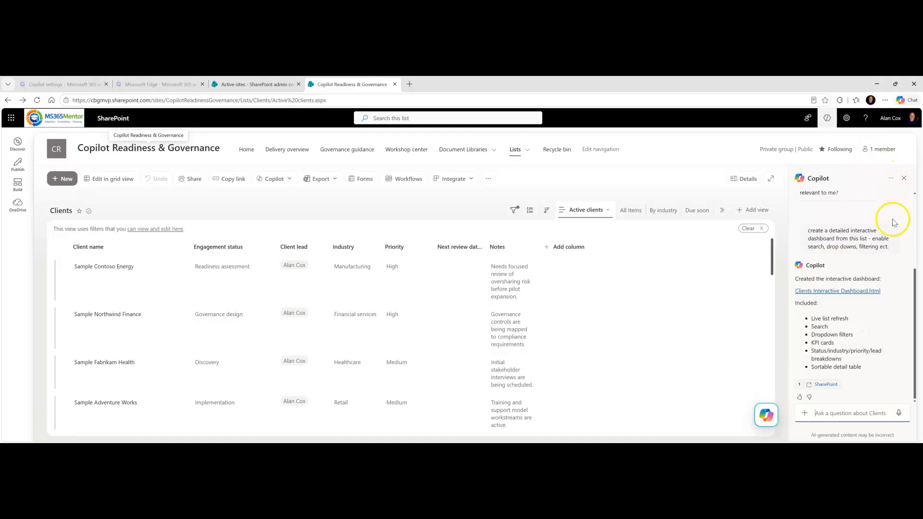
left_click(837, 291)
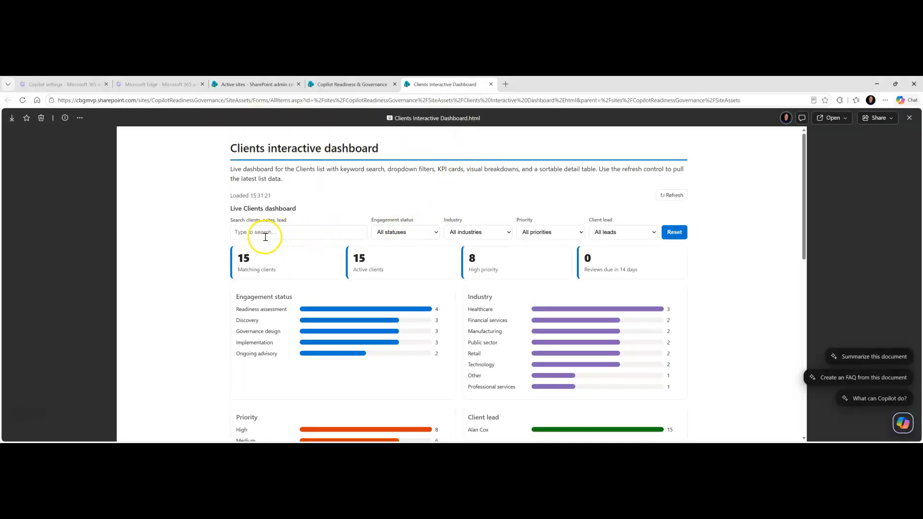
Step: Filter the dashboard by the Discovery engagement status and review the charts and detail table
left_click(410, 234)
left_click(397, 256)
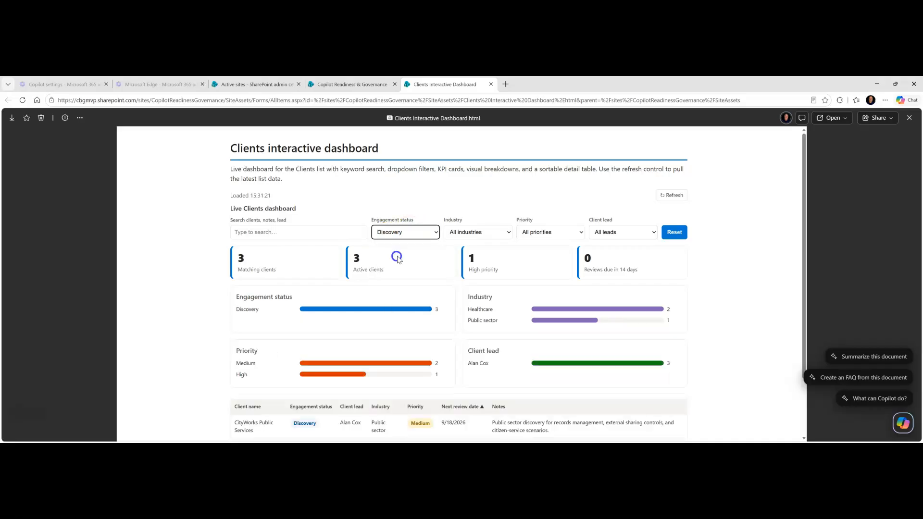
scroll(336, 307, "down", 2)
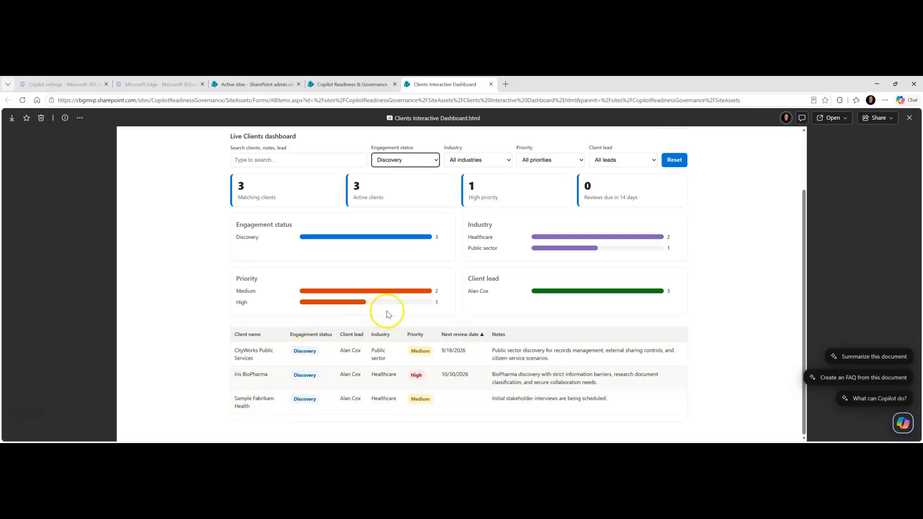
Step: Add a High priority filter to the dashboard and check the choices offered for client lead
scroll(387, 313, "up", 2)
left_click(535, 233)
left_click(529, 255)
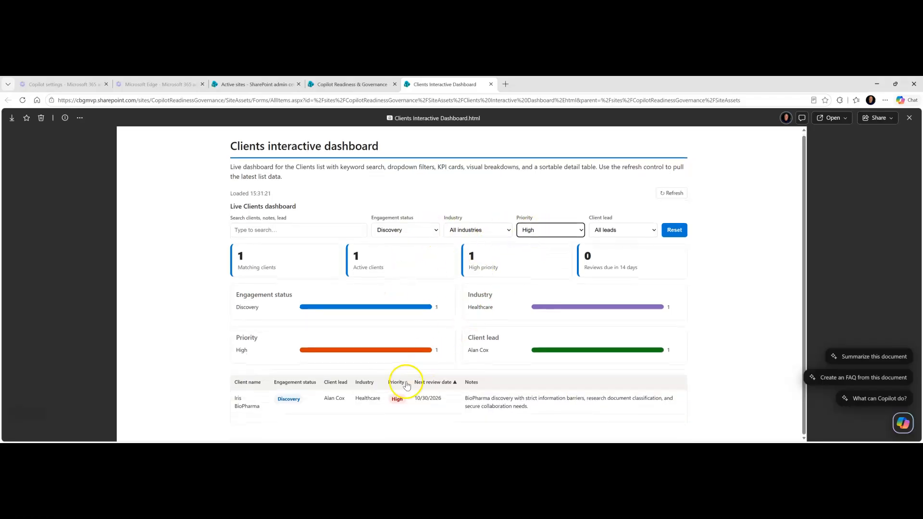
left_click(620, 231)
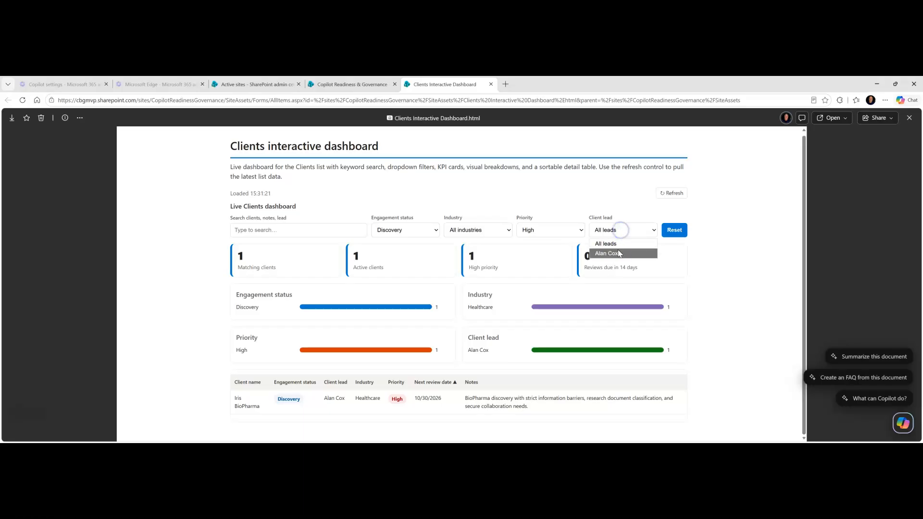
Step: Change the dashboard's priority filter to Medium and try the Manufacturing and Healthcare industry filters
left_click(551, 231)
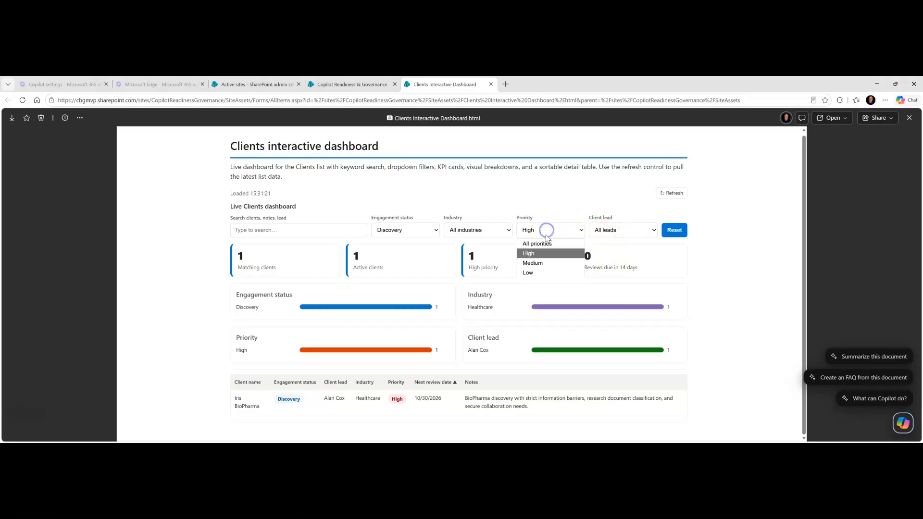
left_click(532, 262)
left_click(486, 231)
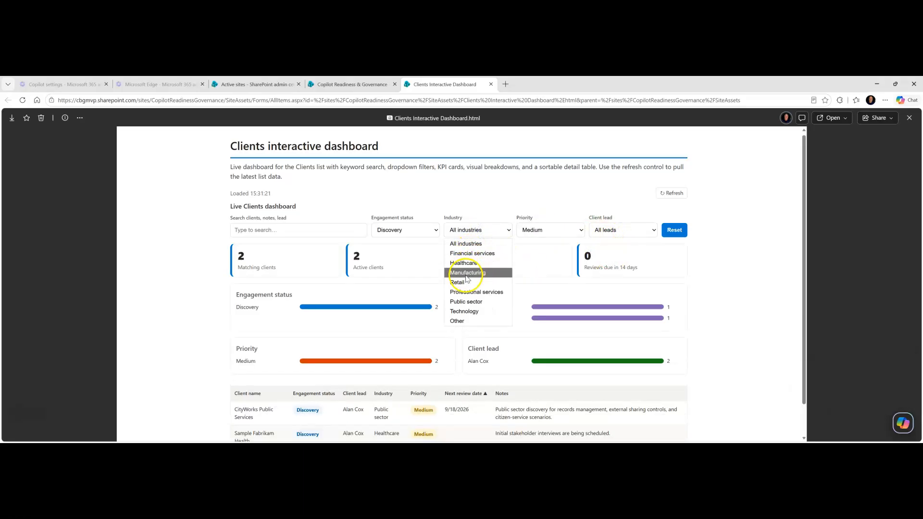
left_click(464, 272)
left_click(465, 232)
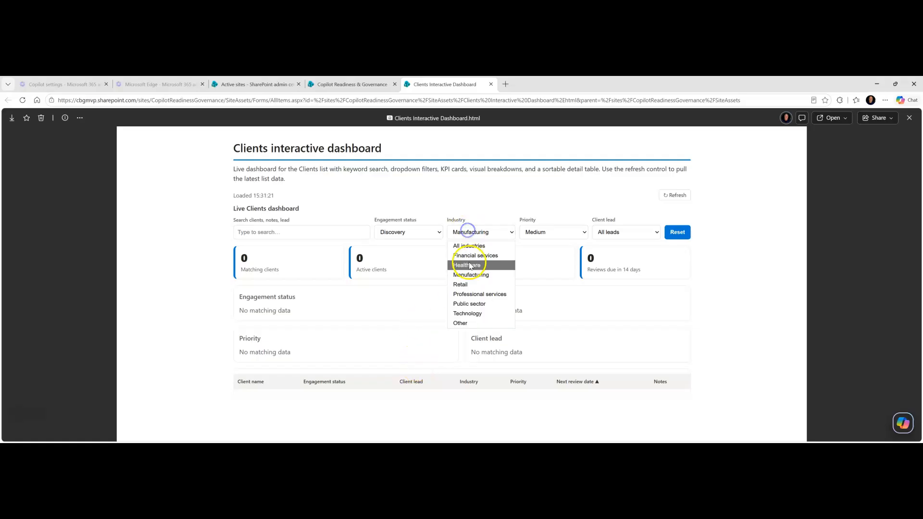
left_click(467, 264)
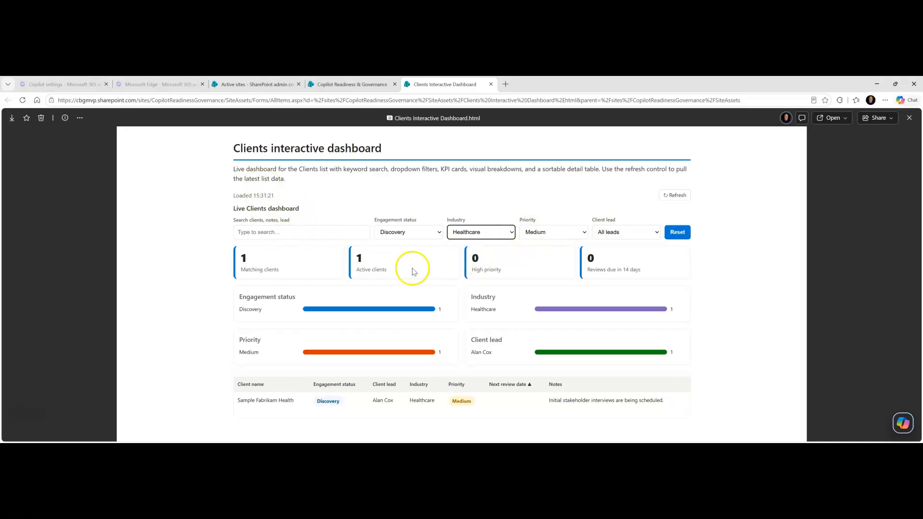
Step: Refresh the dashboard's data and close its preview to reach the Site Assets library
left_click(674, 195)
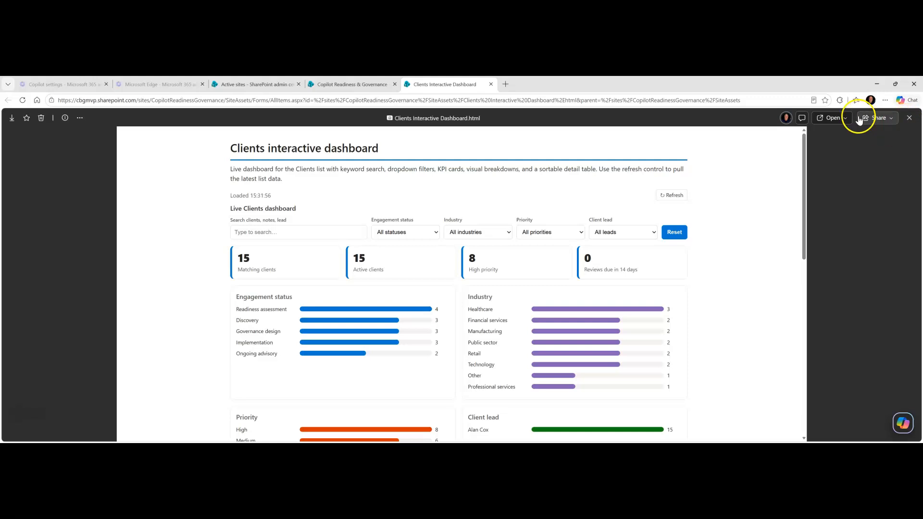
left_click(836, 117)
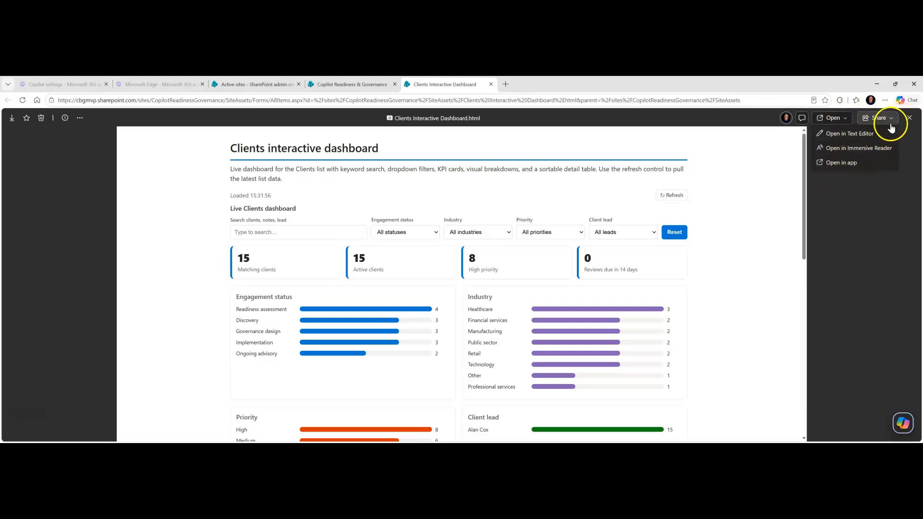
left_click(909, 119)
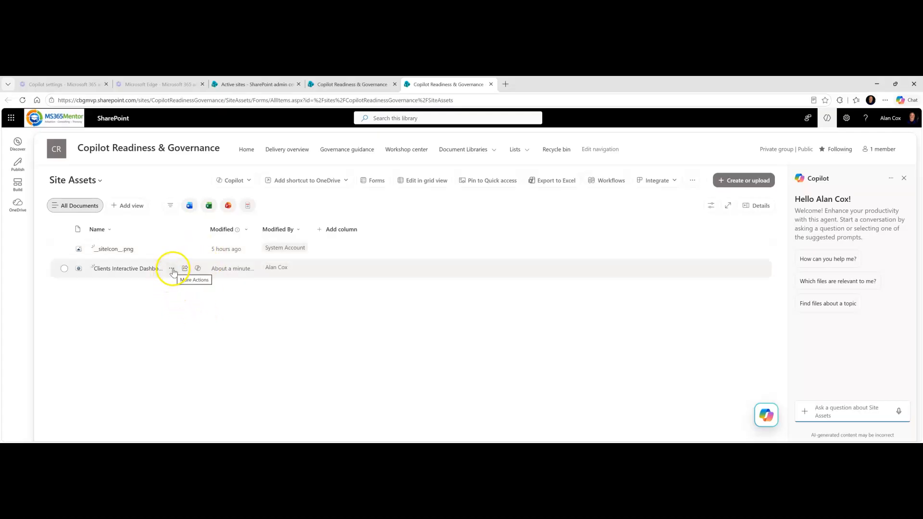
Step: Delete the Clients Interactive Dashboard file from the Site Assets library
left_click(172, 270)
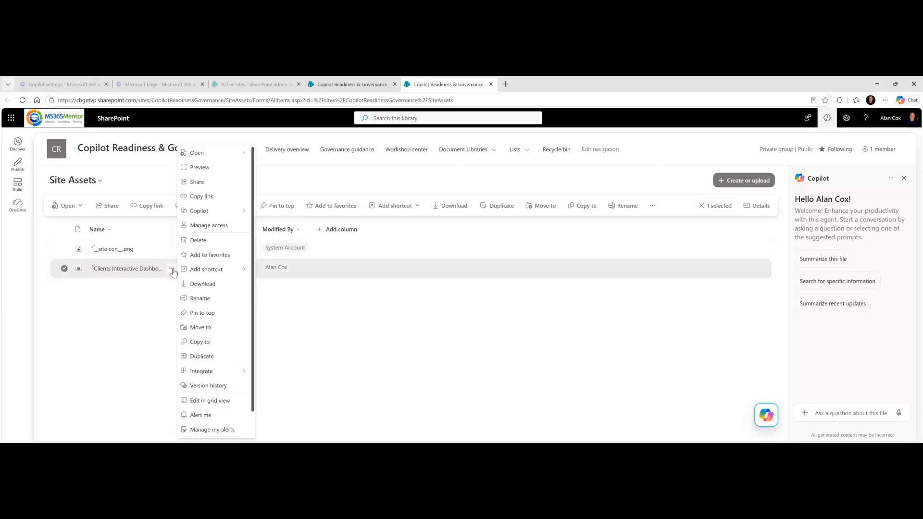
left_click(209, 245)
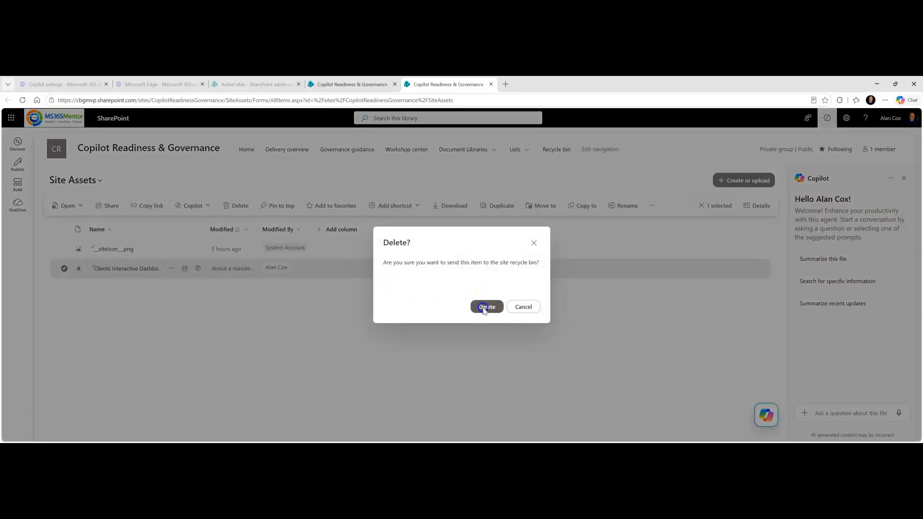
left_click(485, 307)
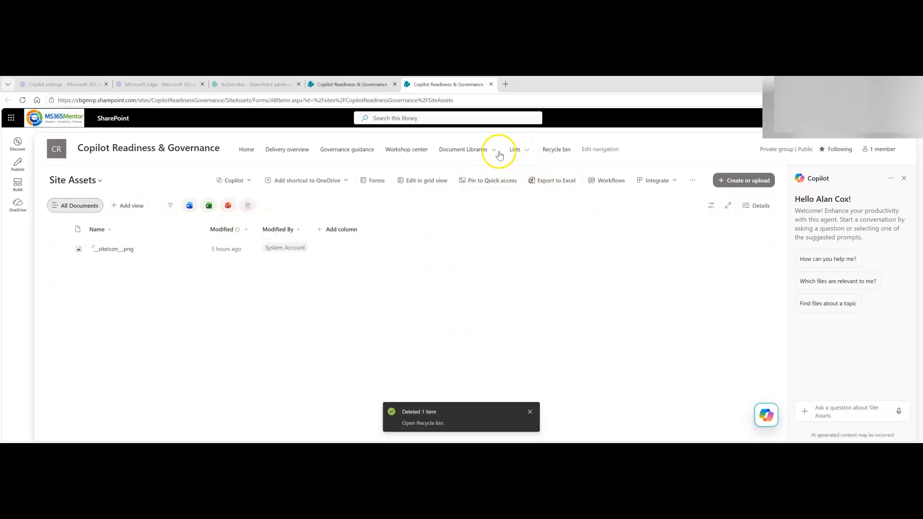
Step: Open the site's Agent Assets library and go on to the Documents library
left_click(492, 152)
left_click(468, 163)
left_click(494, 151)
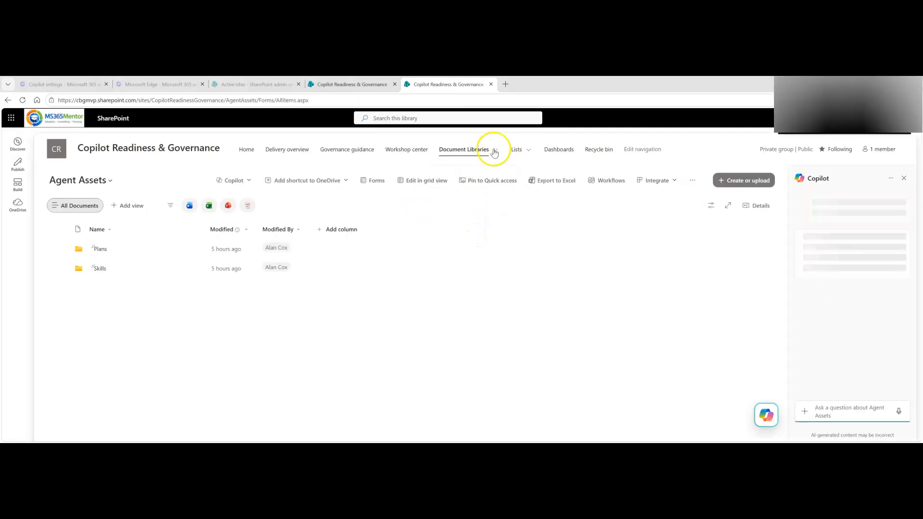
left_click(494, 152)
left_click(464, 225)
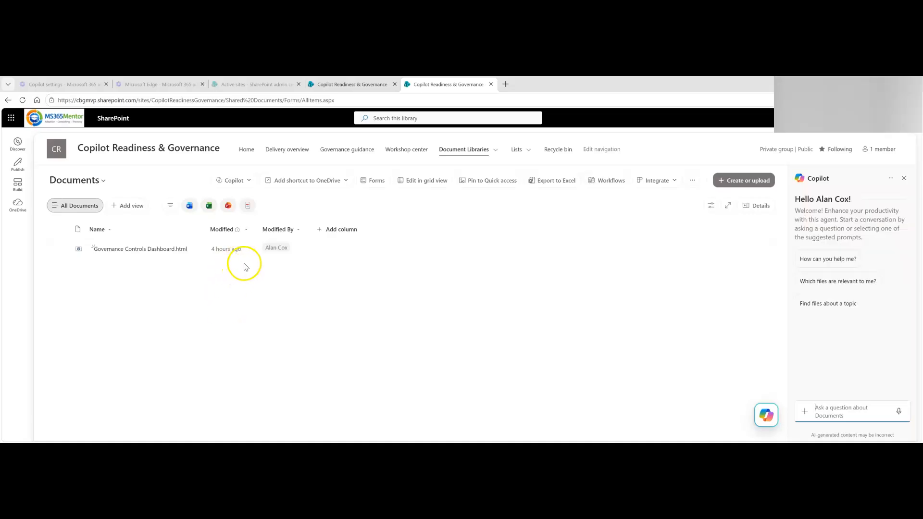
Step: Reload the Documents library and delete Governance Controls Dashboard.html from it
left_click(22, 100)
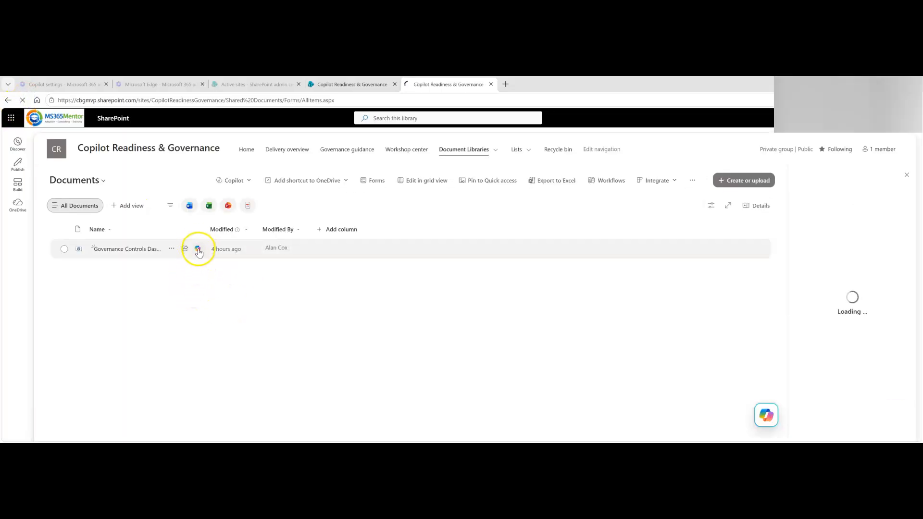
left_click(171, 249)
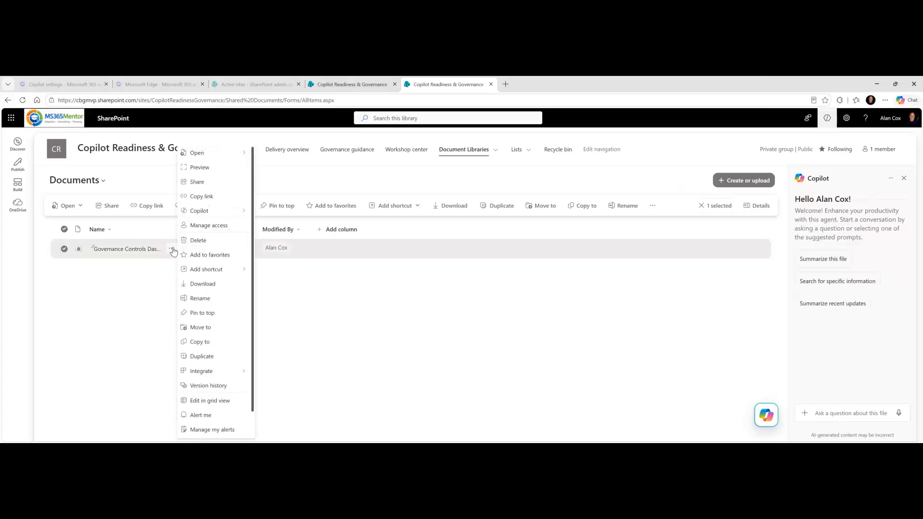
left_click(197, 240)
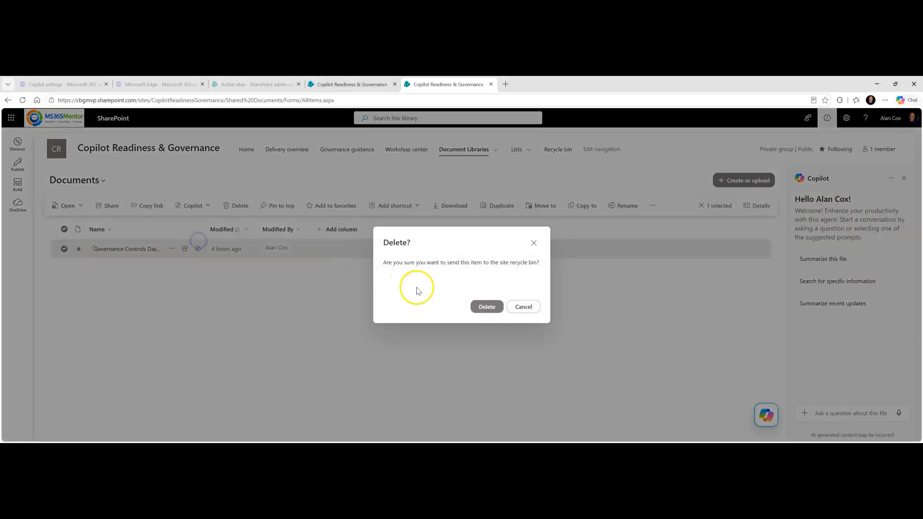
left_click(486, 306)
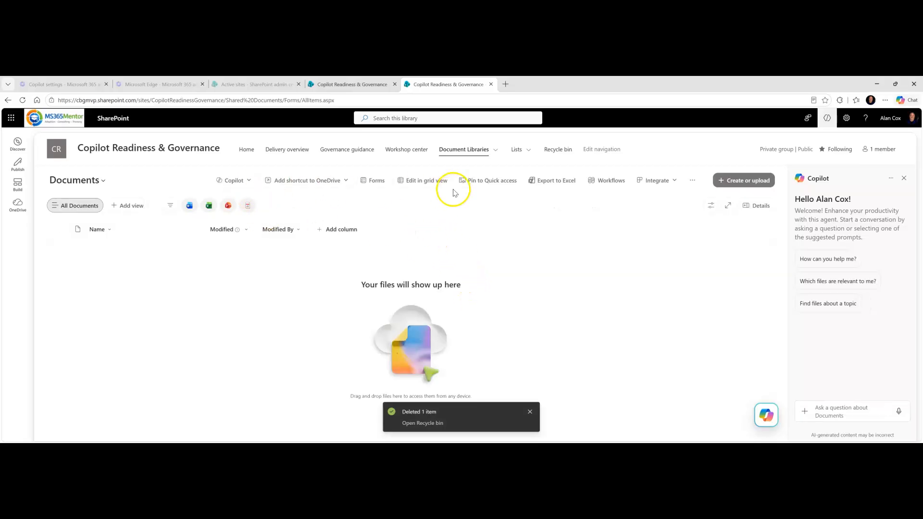
Step: Check which lists the site navigation offers and view Copilot's chat history, closing and reopening the Copilot pane
left_click(526, 152)
left_click(526, 152)
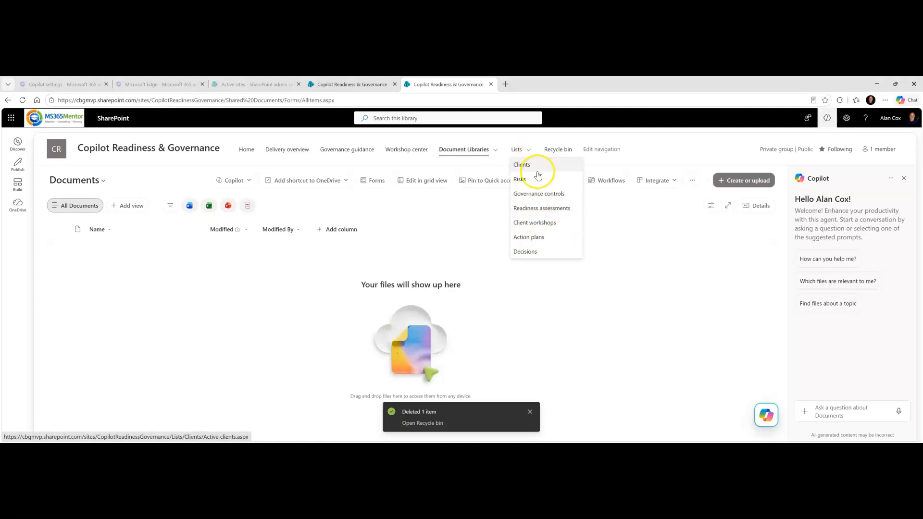
left_click(891, 179)
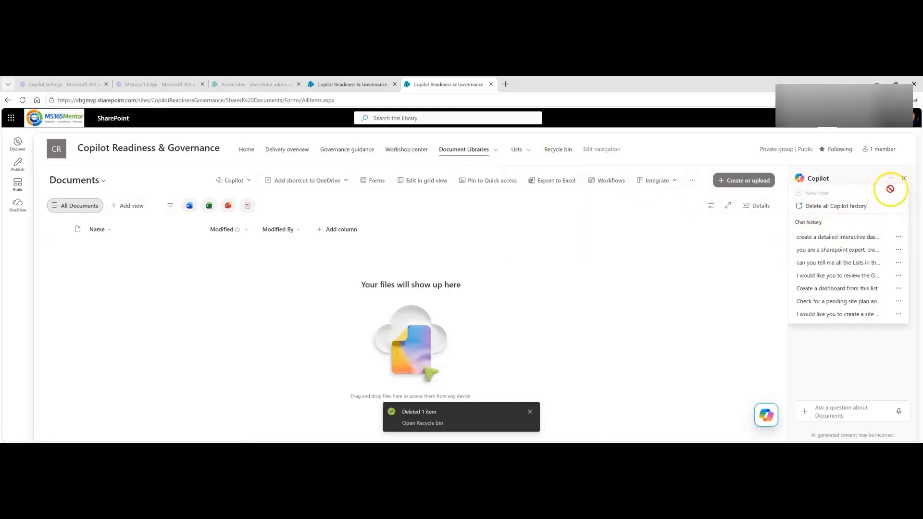
left_click(903, 177)
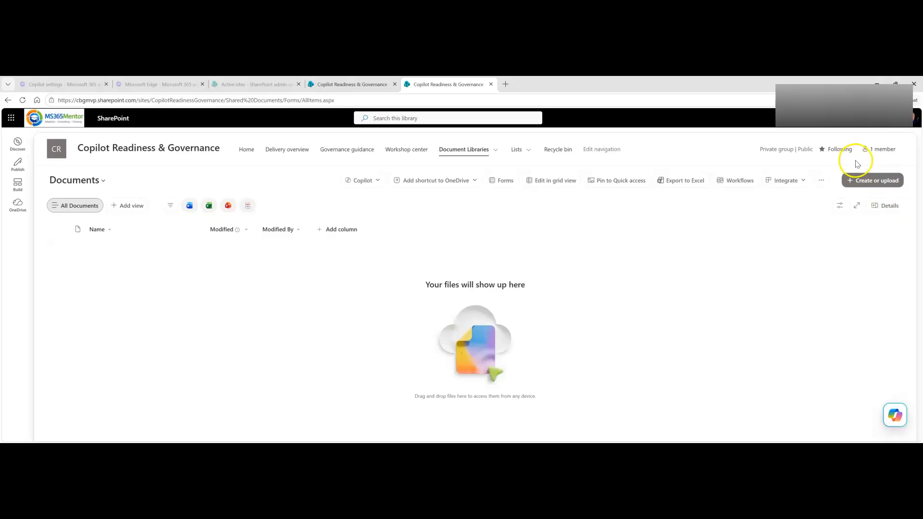
left_click(828, 121)
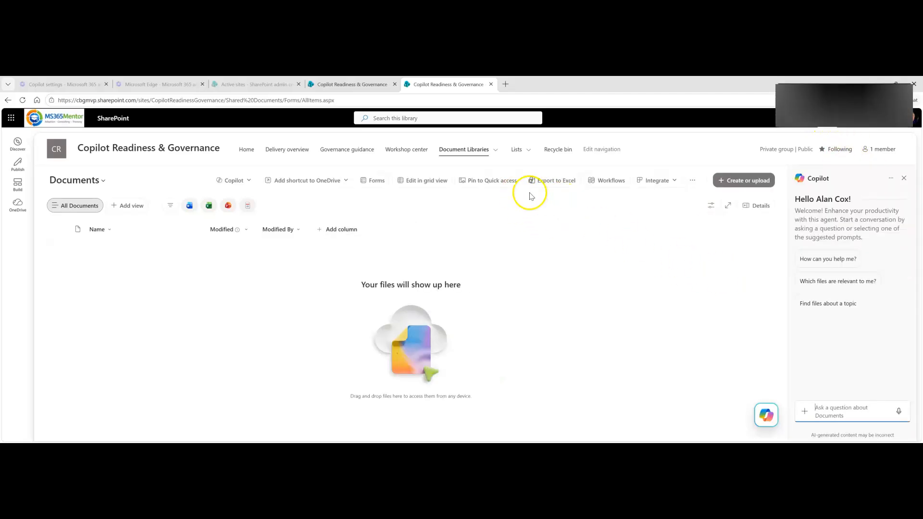
left_click(497, 154)
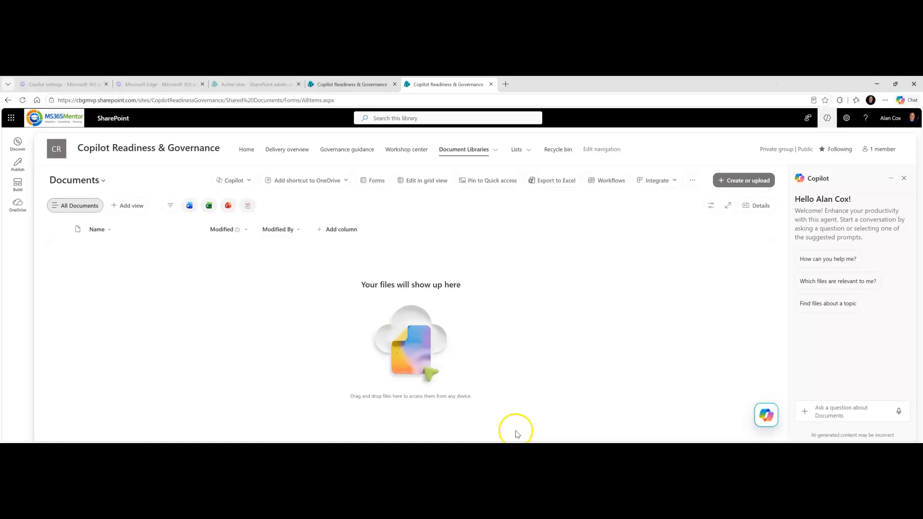
mouse_move(529, 154)
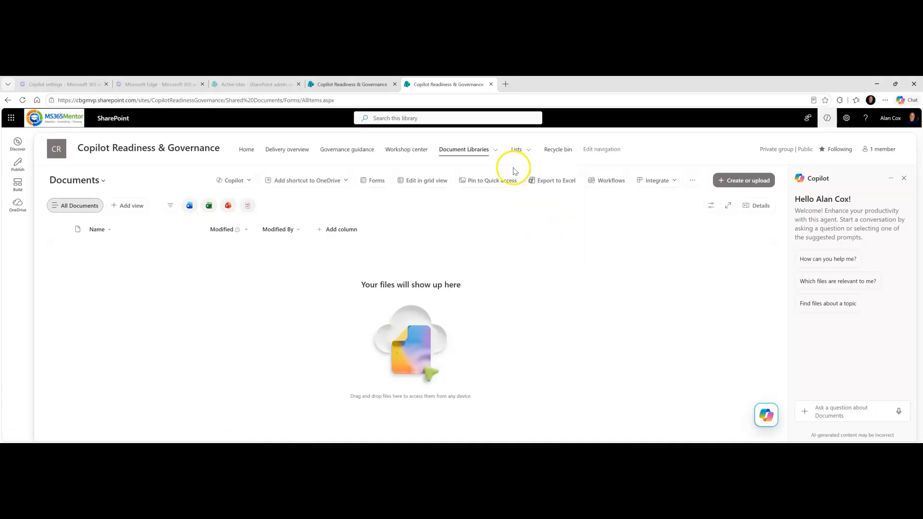
left_click(529, 153)
left_click(497, 151)
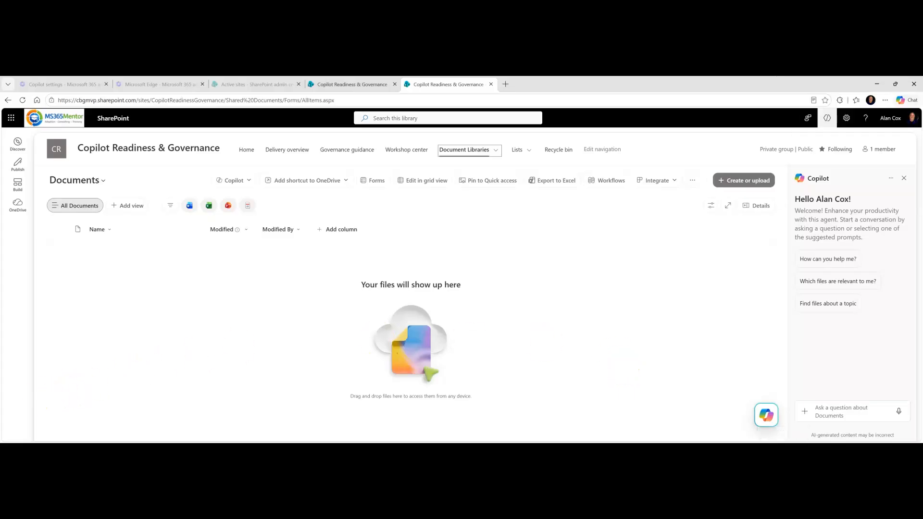
left_click(832, 412)
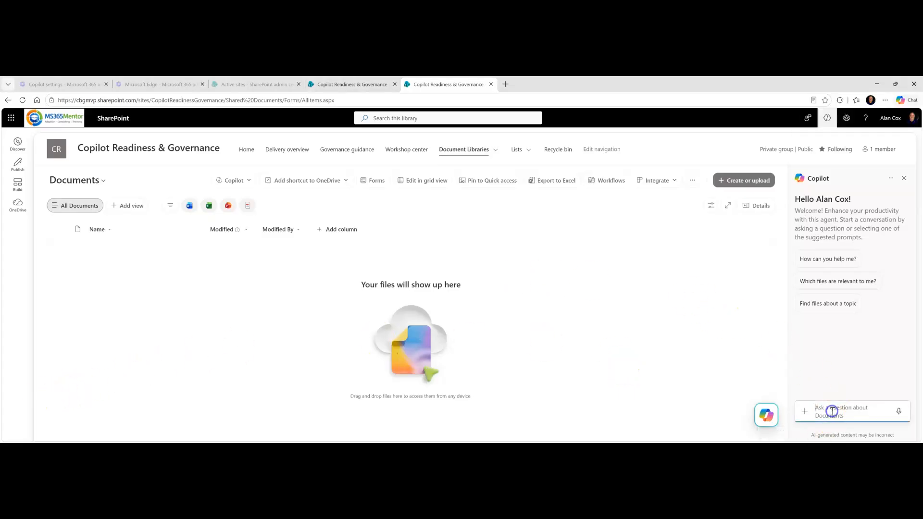
key("super+v")
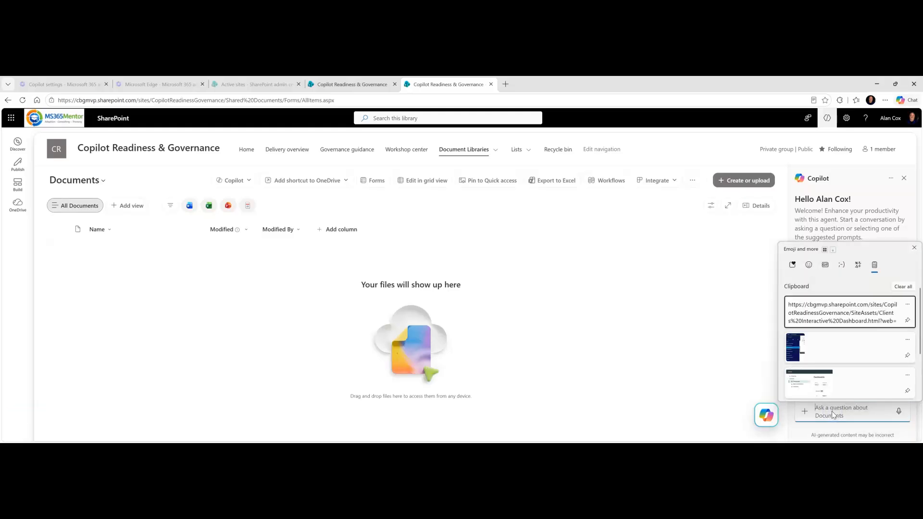
left_click(835, 317)
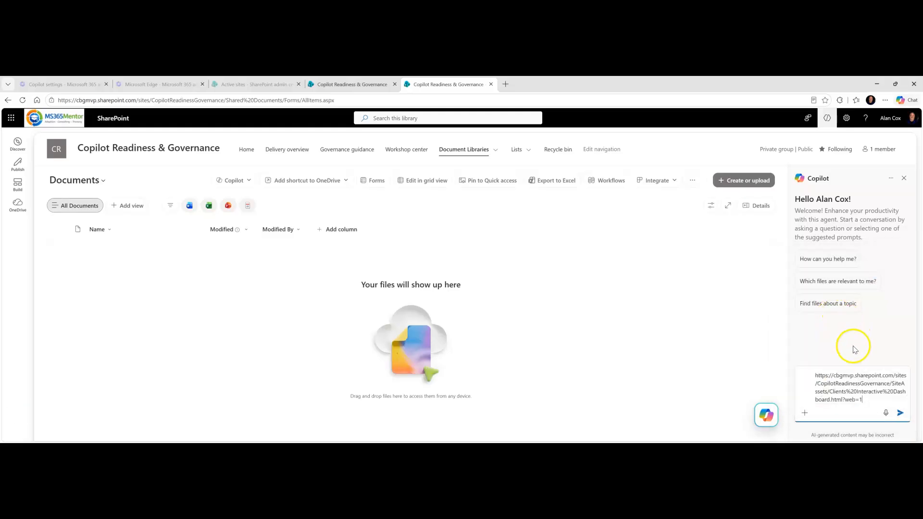
triple_click(842, 401)
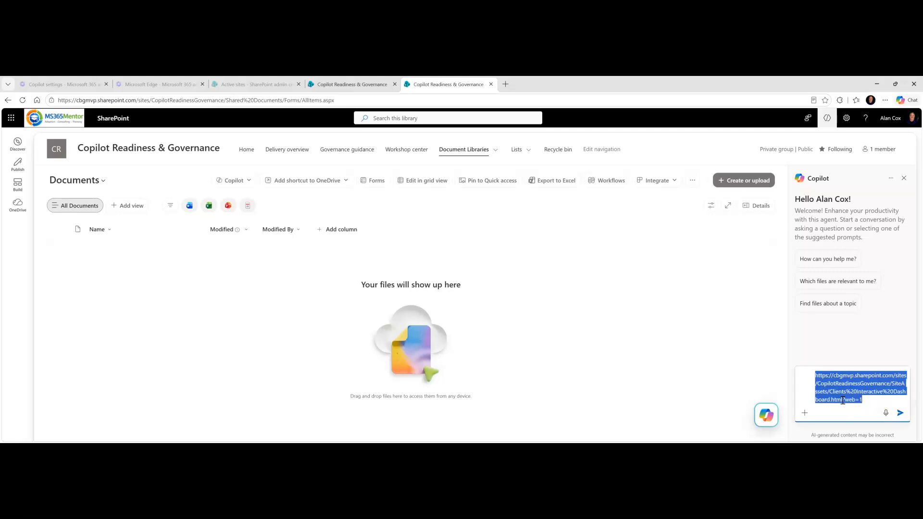
key("BackSpace")
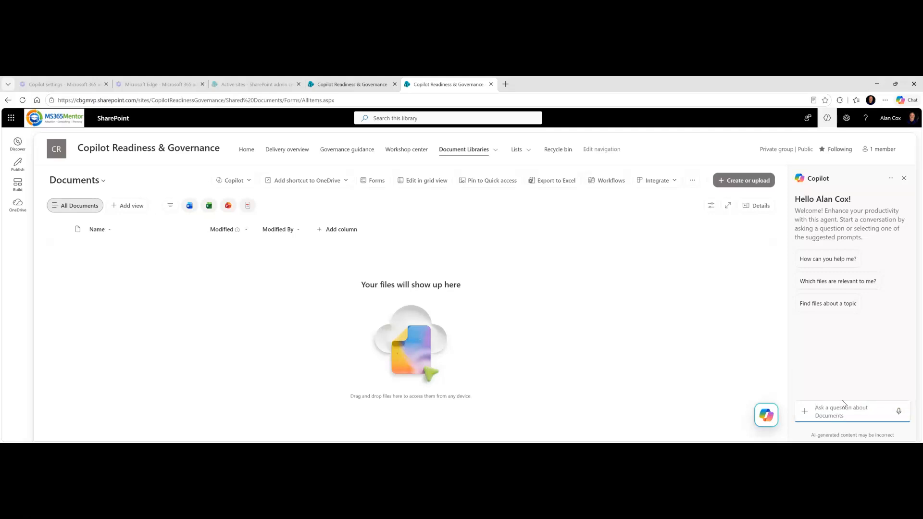
Step: Clear the clipboard history and paste the pinned prompt requesting interactive dashboards from all site lists into Copilot, leaving out "under Document Libraries"
key("super+v")
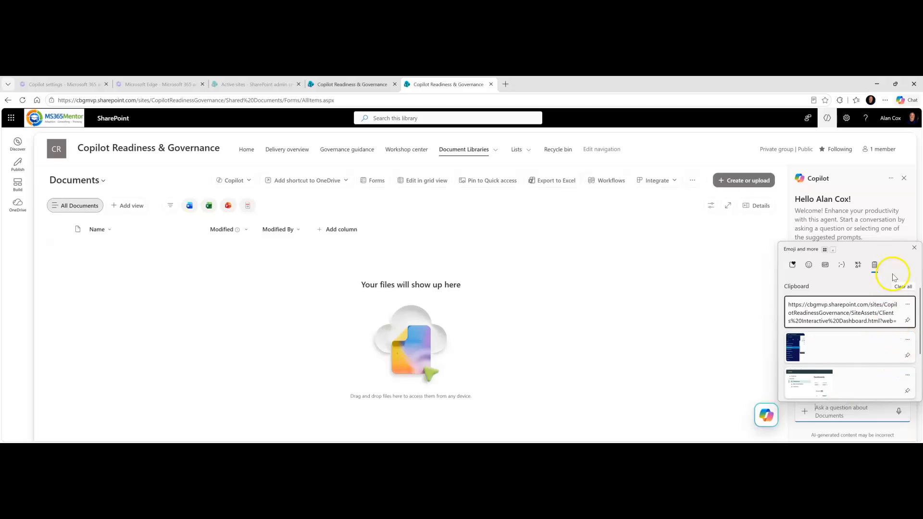
left_click(902, 287)
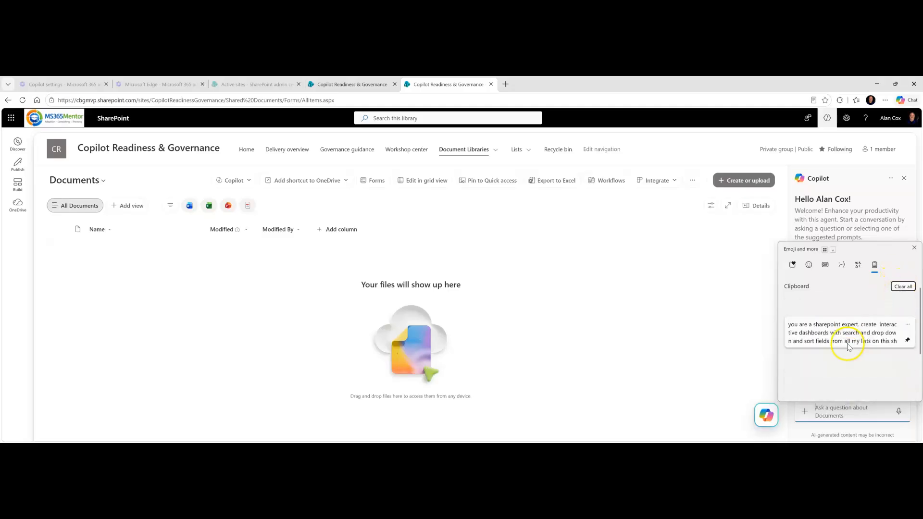
left_click(820, 317)
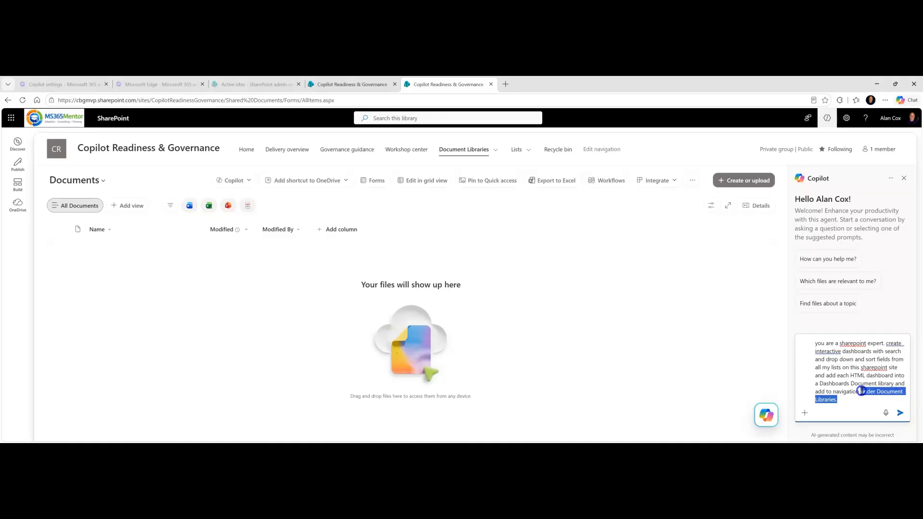
key("BackSpace")
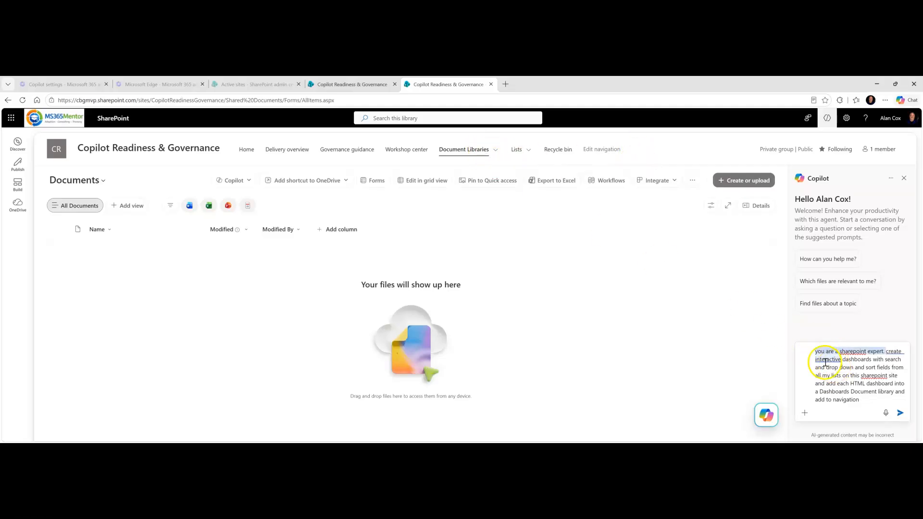
Step: Check the Lists and Document Libraries entries in the site navigation and send the dashboard prompt to Copilot
left_click(527, 152)
left_click(485, 152)
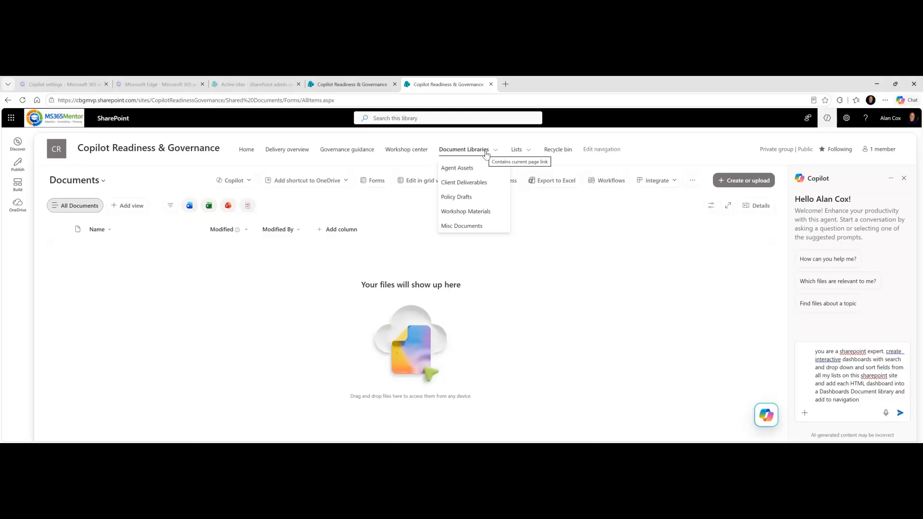
left_click(518, 154)
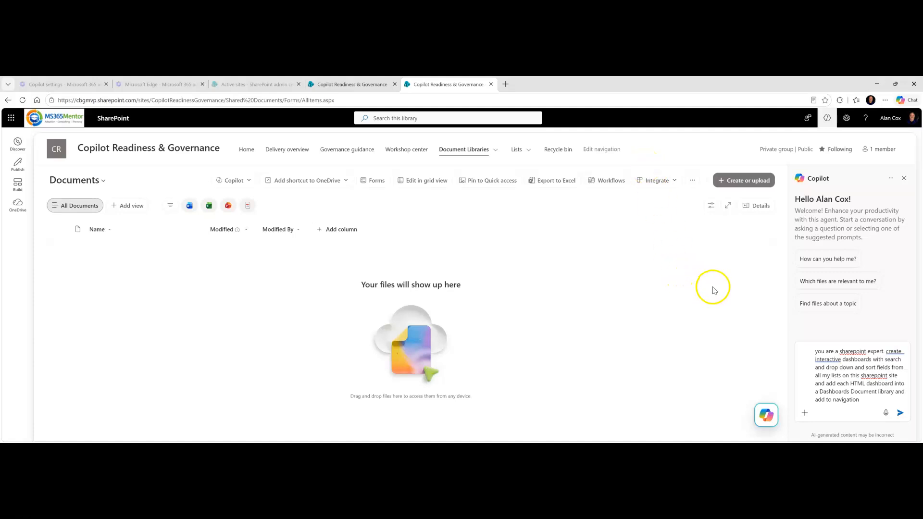
left_click(901, 413)
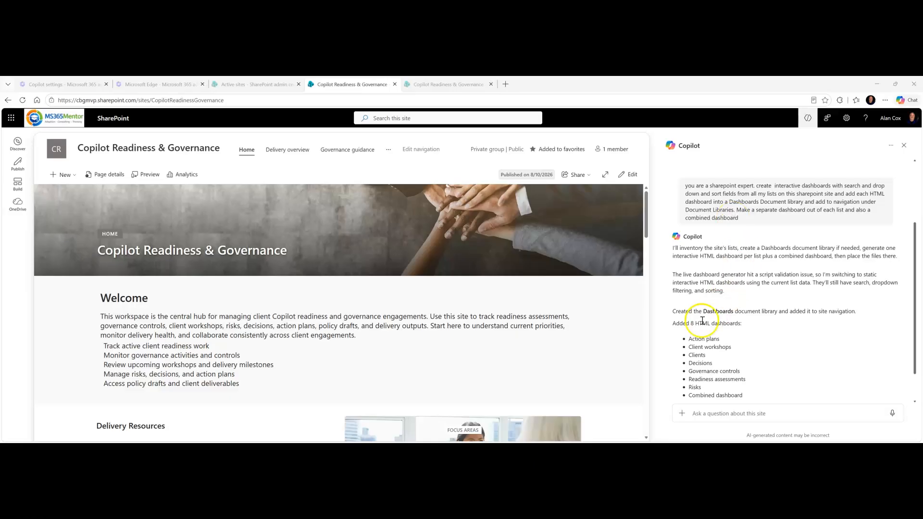
Step: Read Copilot's reply about the HTML dashboards down to the Combined dashboard entry and close the Copilot pane
scroll(703, 321, "down", 1)
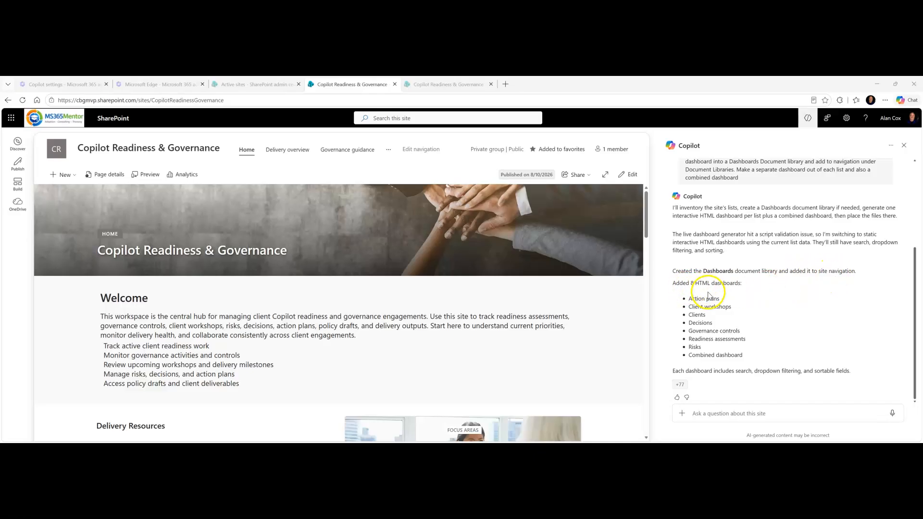
left_click_drag(744, 356, 699, 351)
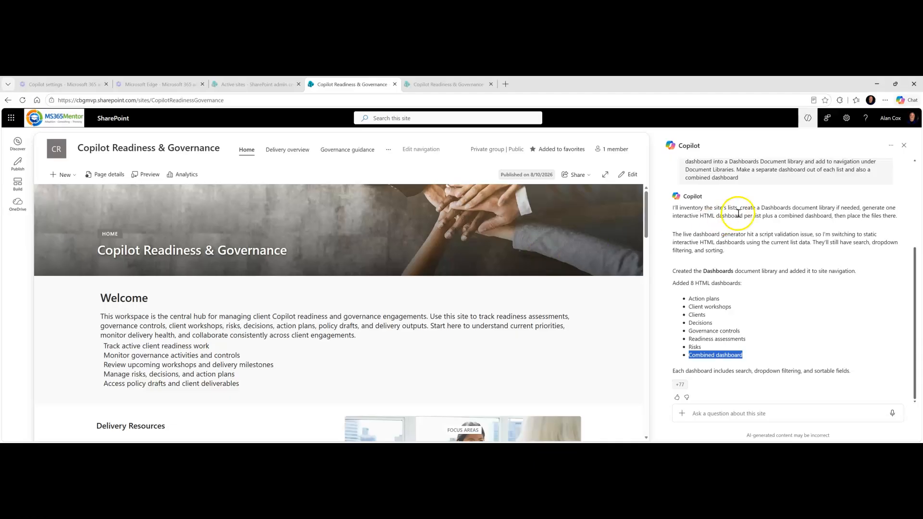
left_click(905, 147)
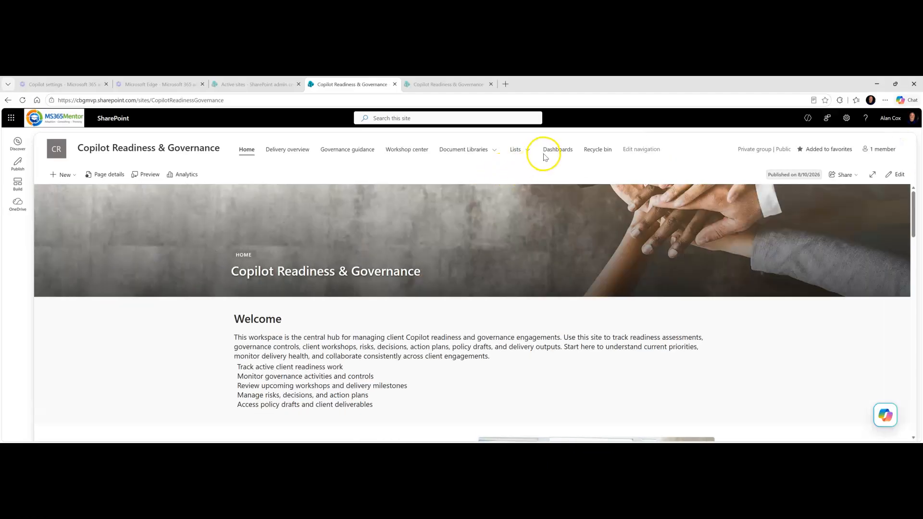
Step: Reload the site home page, check the Document Libraries entries in the navigation and open the Dashboards library
left_click(33, 113)
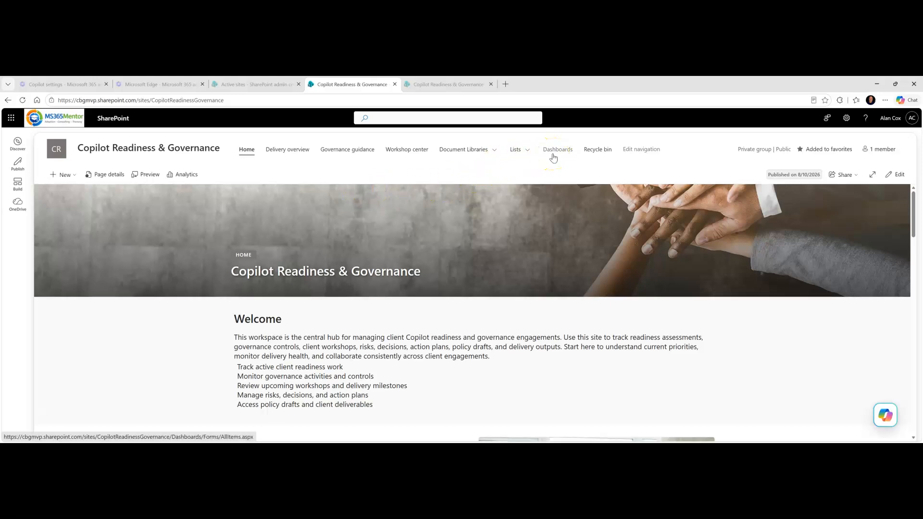
mouse_move(494, 152)
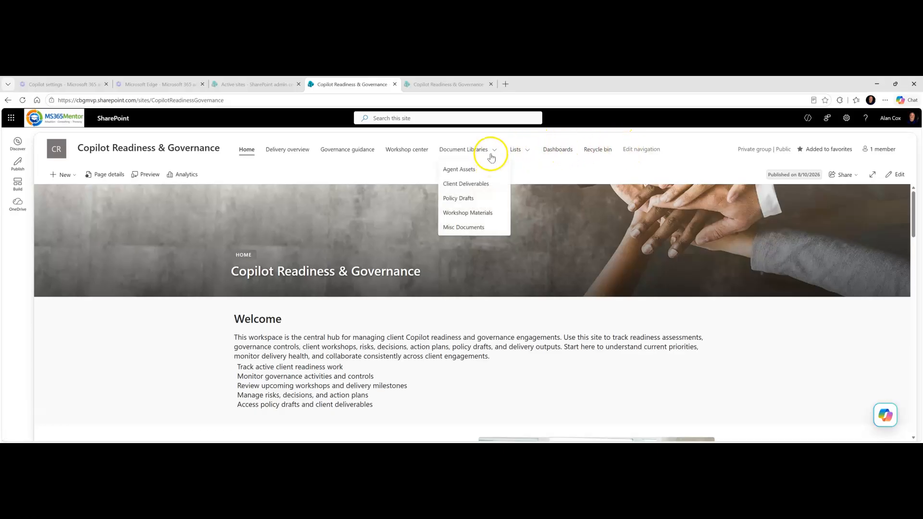
left_click(562, 152)
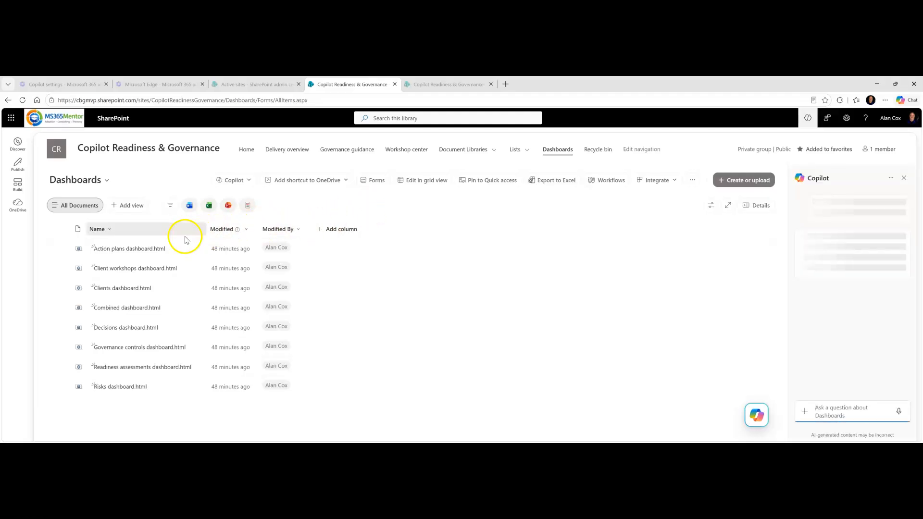
Step: Open Clients dashboard.html from the Dashboards library and look through its client table and search field
left_click(123, 288)
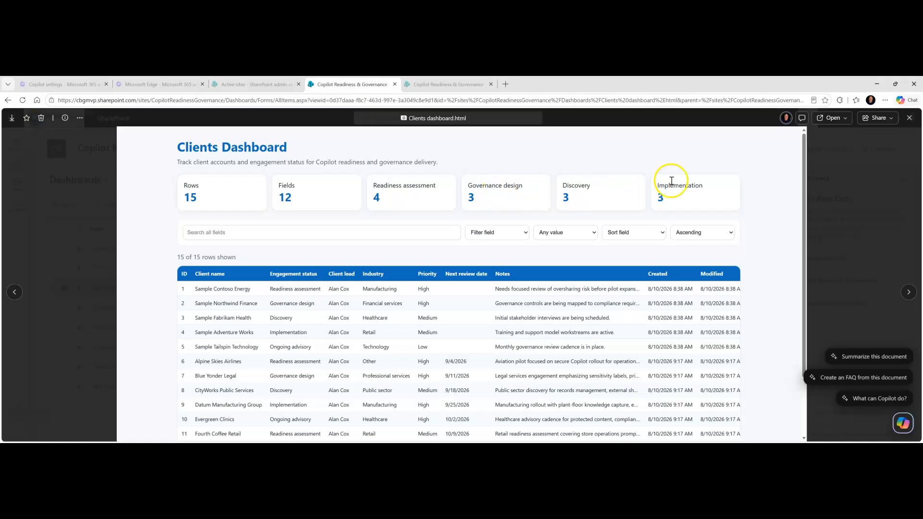
scroll(476, 274, "down", 3)
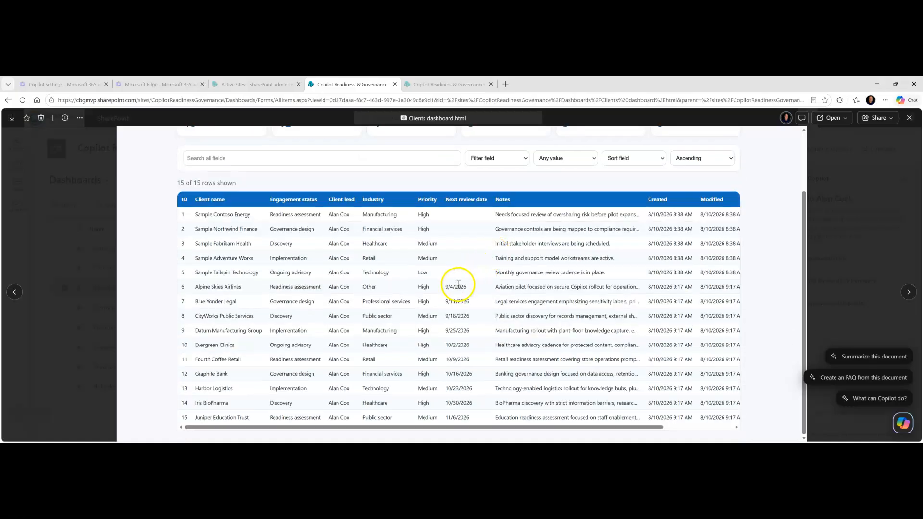
scroll(458, 285, "up", 3)
left_click(285, 234)
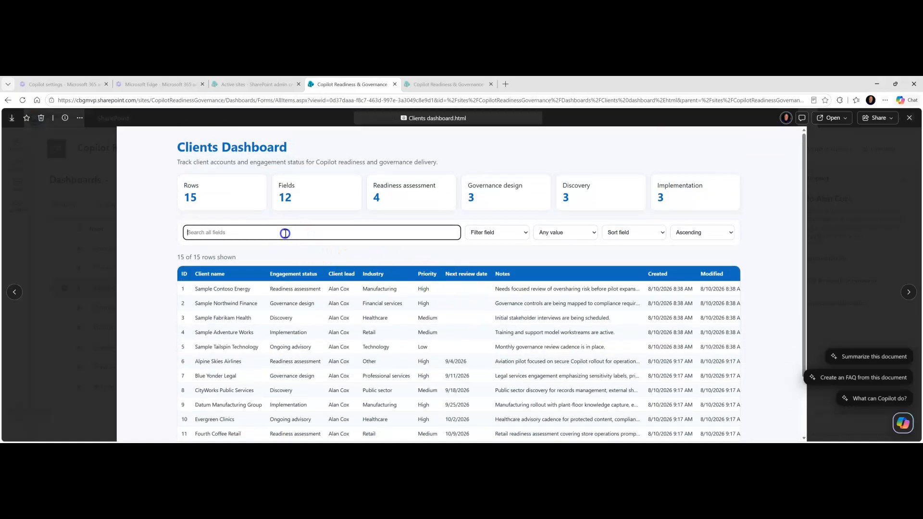
Step: Filter the Clients dashboard by Client name for Evergreen Clinics, view its sort field and order options, and close it
left_click(487, 233)
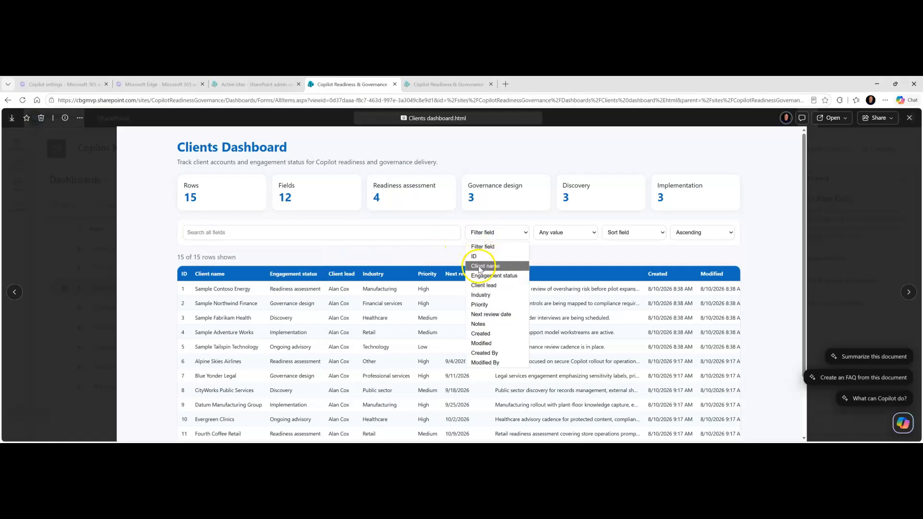
left_click(479, 266)
left_click(534, 234)
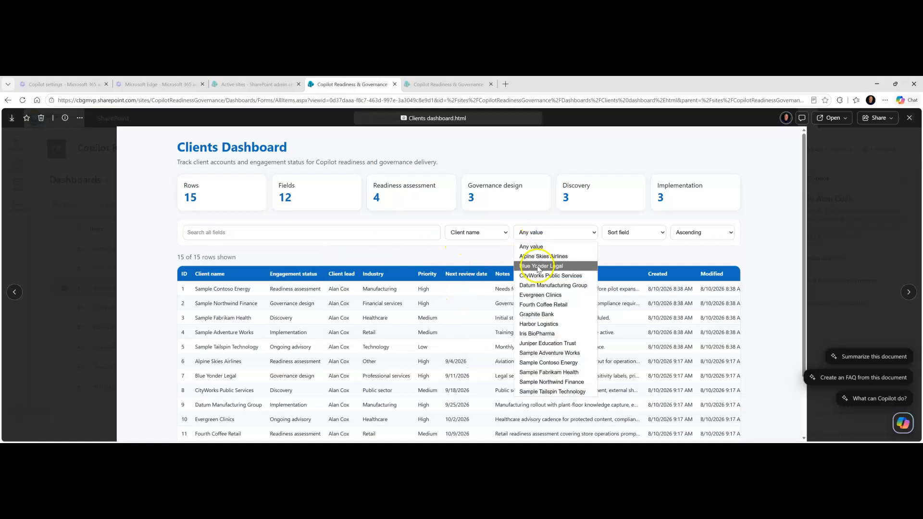
left_click(541, 295)
left_click(625, 237)
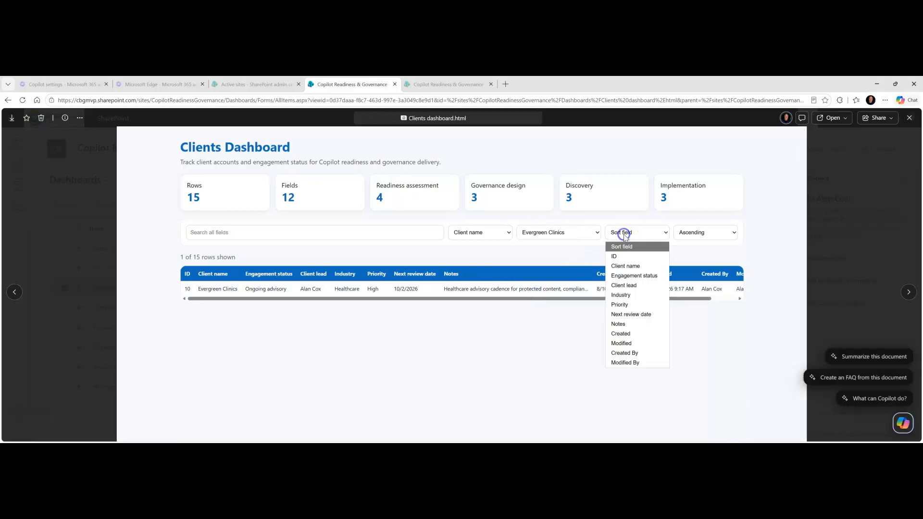
left_click(691, 236)
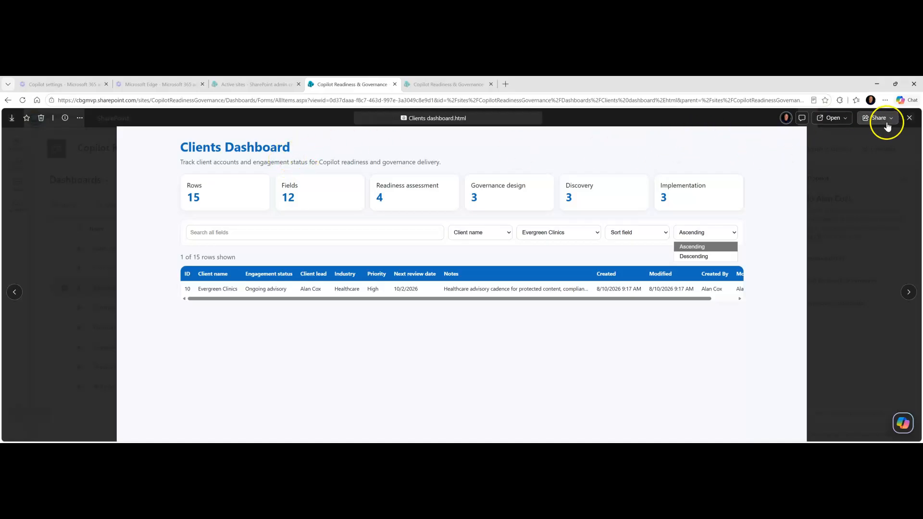
left_click(908, 120)
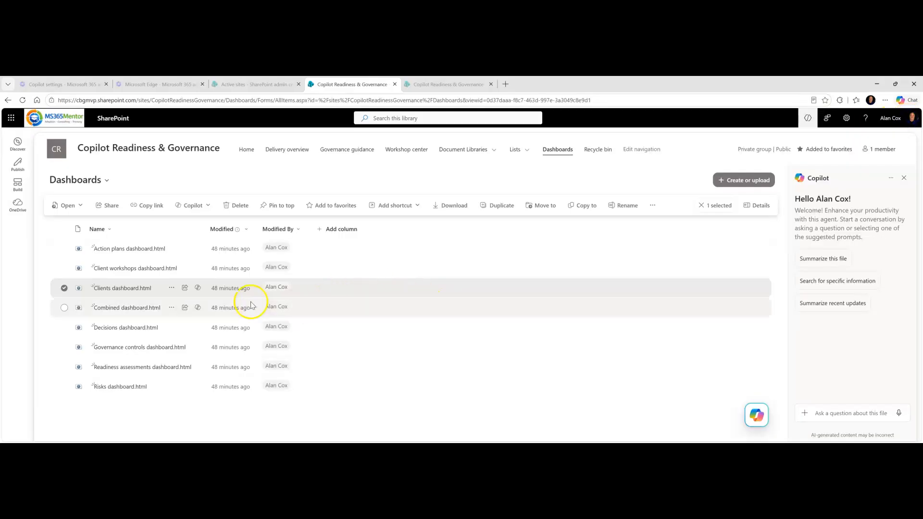
Step: Open Governance controls dashboard.html, filter Control name to Monthly adoption dashboard review, view the sort order options and close the file
left_click(159, 347)
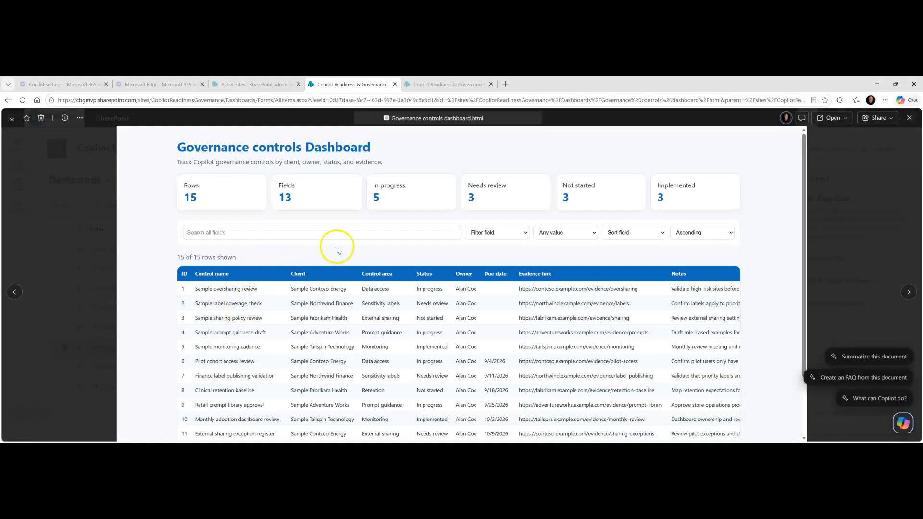
left_click(502, 235)
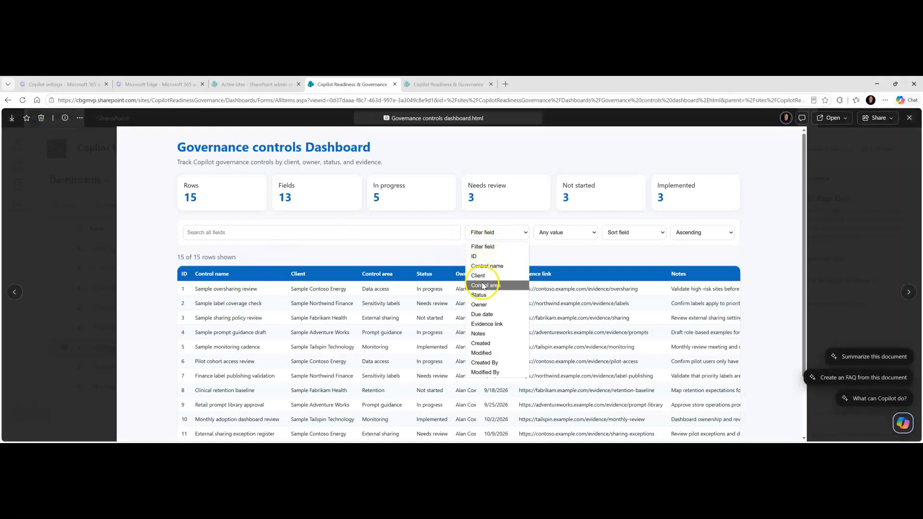
left_click(487, 267)
left_click(518, 233)
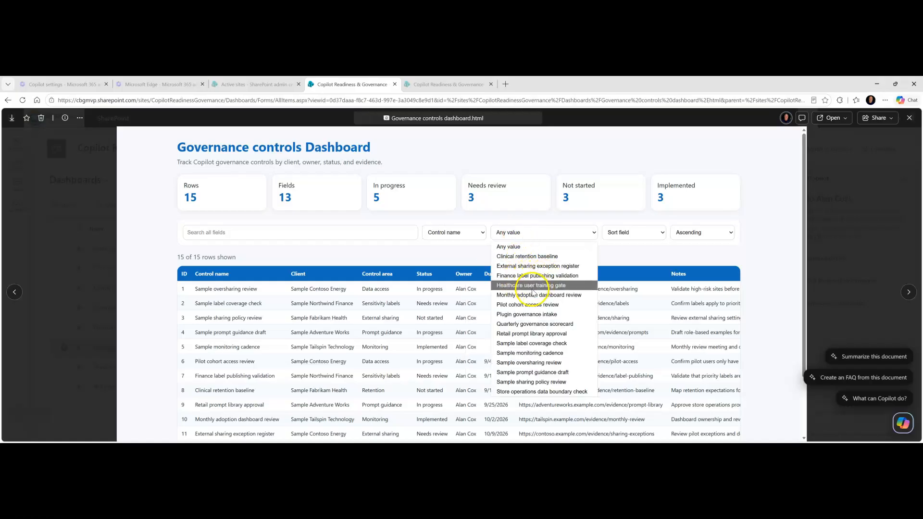
left_click(551, 295)
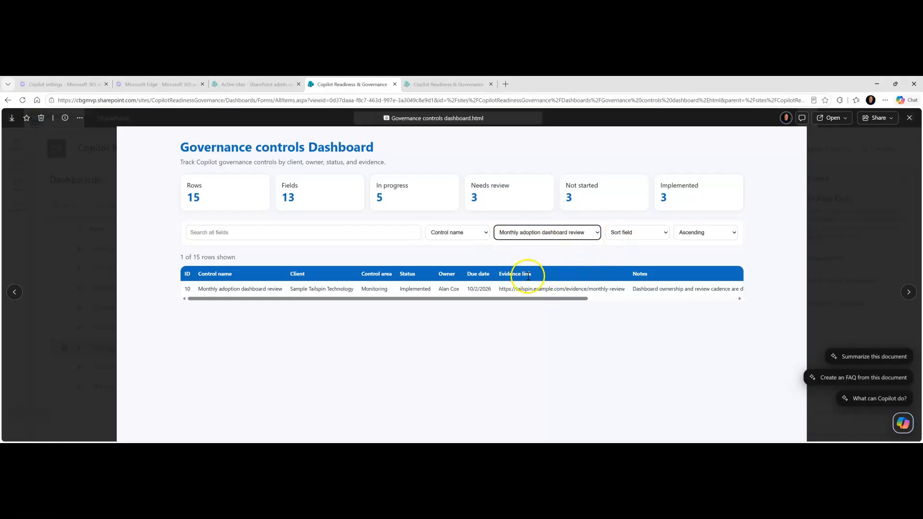
left_click(711, 239)
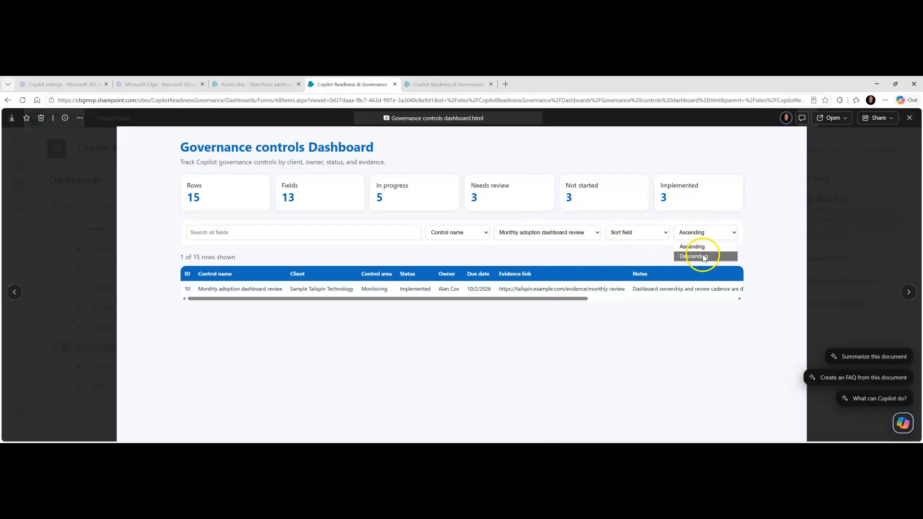
left_click(909, 118)
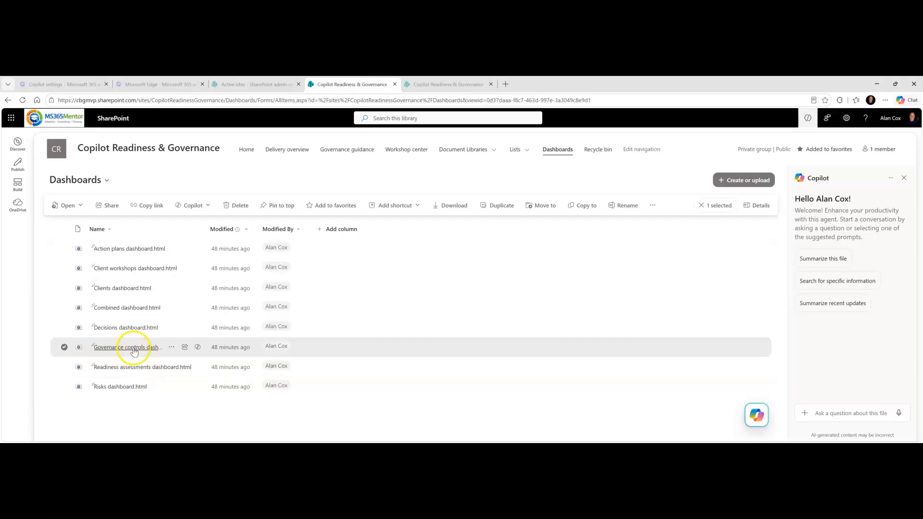
Step: Open Combined dashboard.html, filter its dashboard index to Readiness assessments and try to open that dashboard's card
left_click(129, 308)
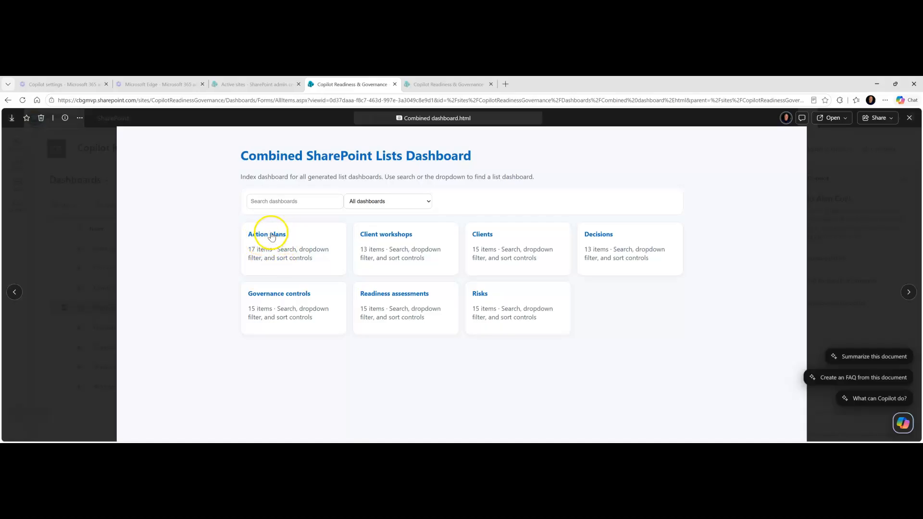
left_click(358, 202)
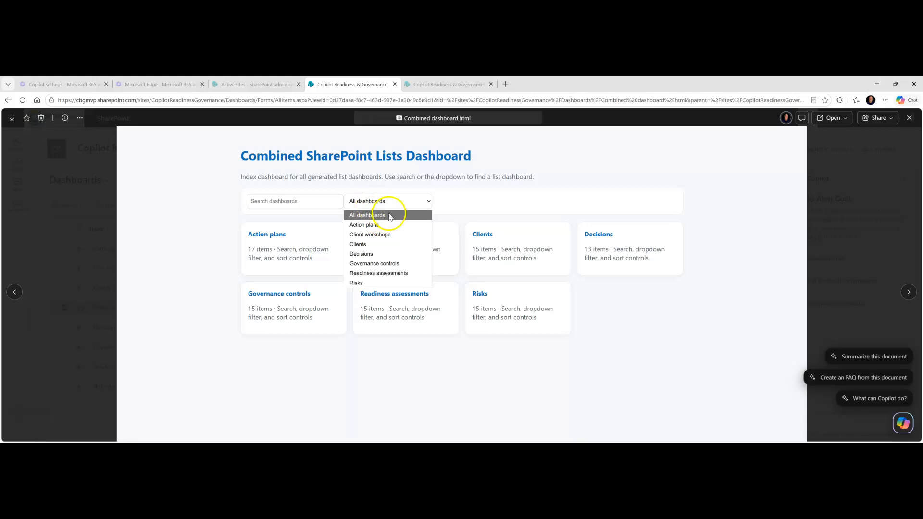
left_click(302, 201)
left_click(368, 201)
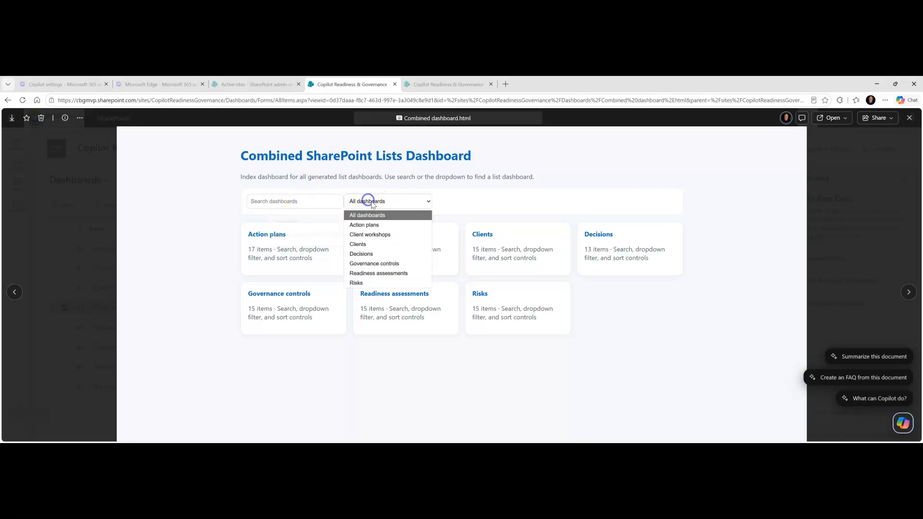
left_click(375, 273)
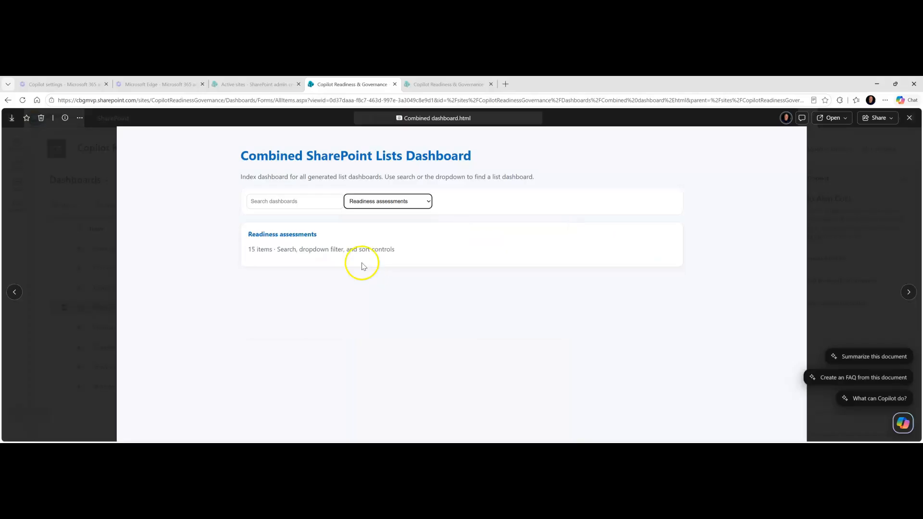
left_click(286, 239)
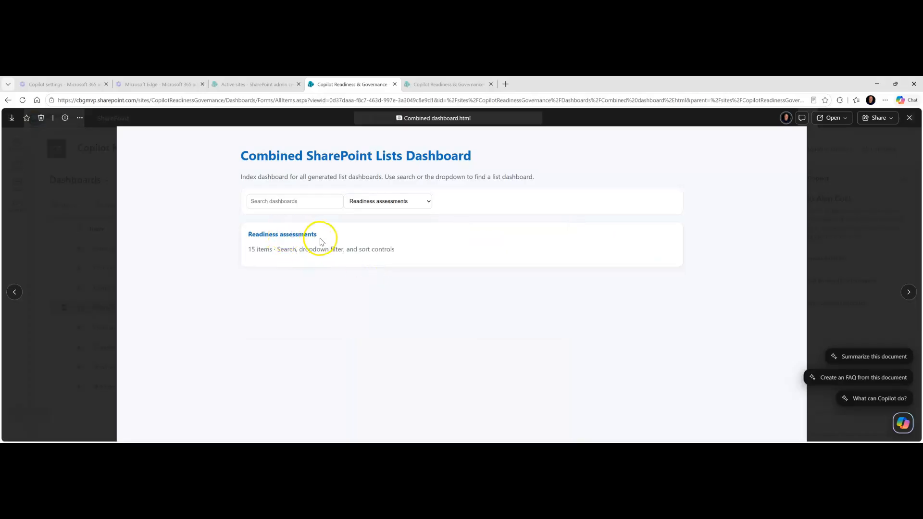
Step: Filter the combined dashboard to Client workshops, try its card link, view the filter choices and close the file
left_click(396, 207)
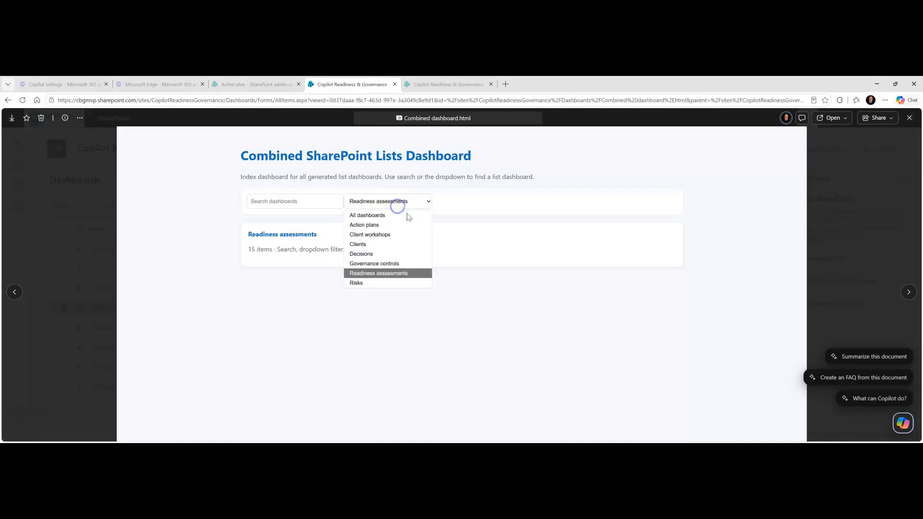
left_click(374, 234)
left_click(286, 236)
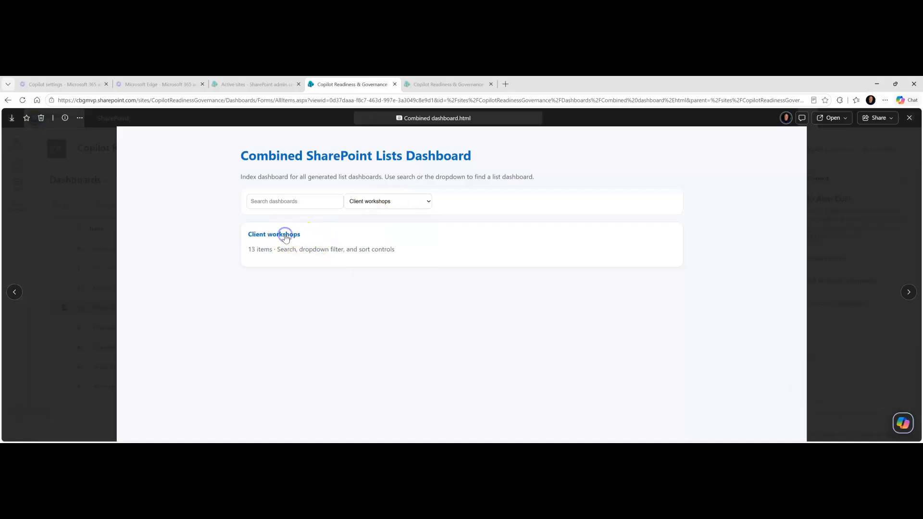
left_click(370, 202)
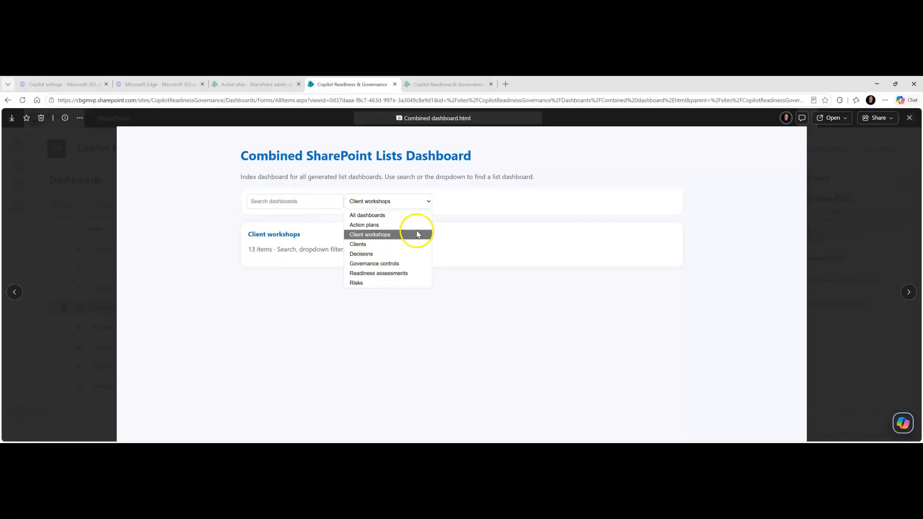
left_click(909, 118)
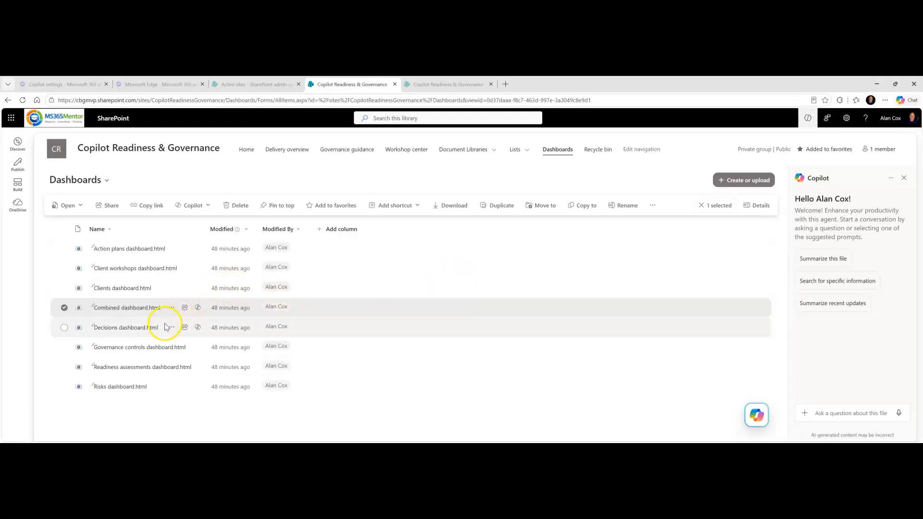
Step: Open Risks dashboard.html from the Dashboards library and look through its summary figures and risk table
left_click(124, 387)
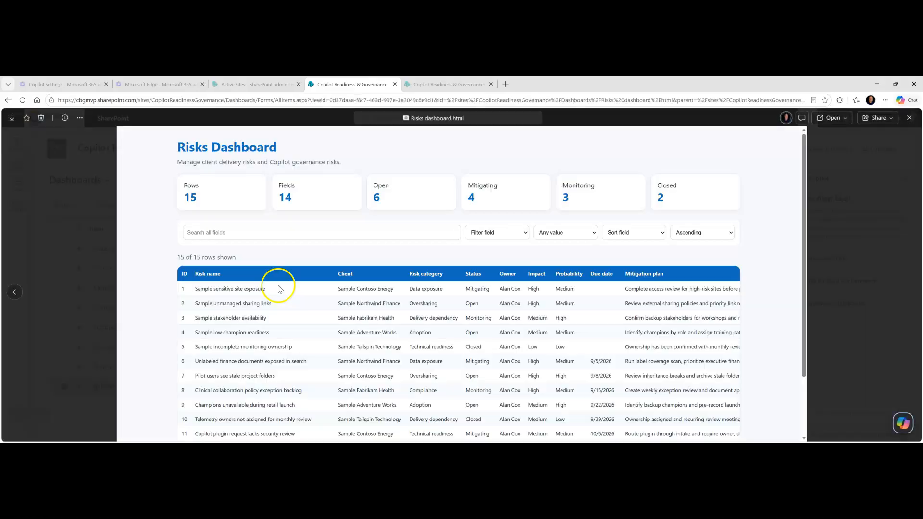
left_click(515, 233)
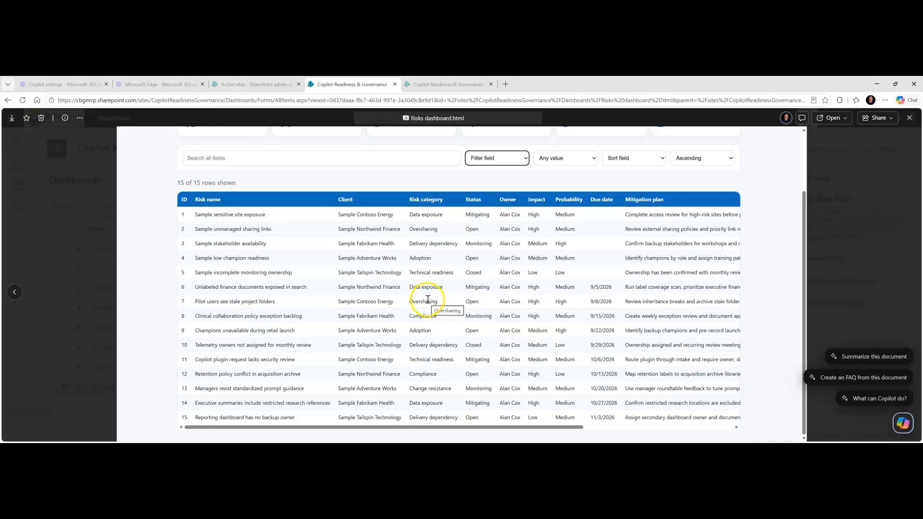
scroll(427, 298, "up", 2)
scroll(428, 298, "down", 2)
scroll(427, 294, "up", 2)
scroll(427, 295, "down", 2)
scroll(427, 295, "up", 2)
left_click(530, 299)
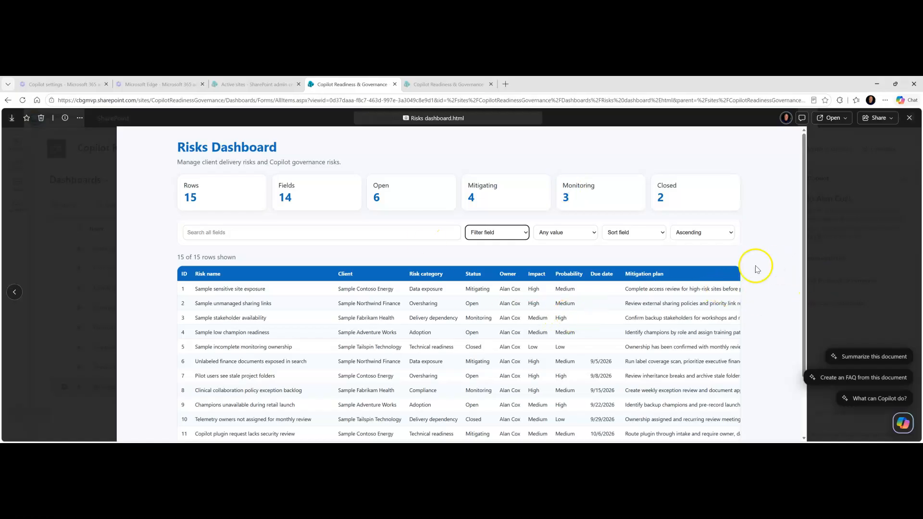
Step: Sort the risk table by Mitigation plan and view the sort order options
left_click(585, 235)
left_click(630, 238)
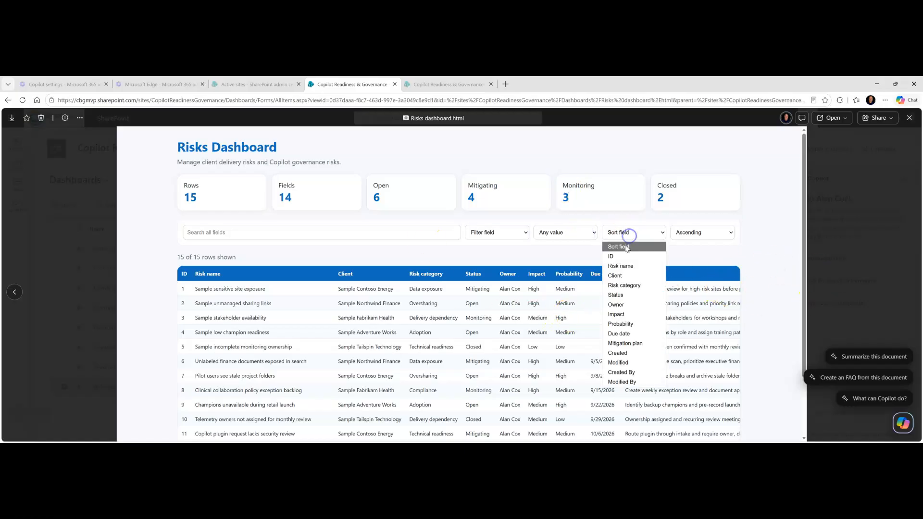
left_click(623, 344)
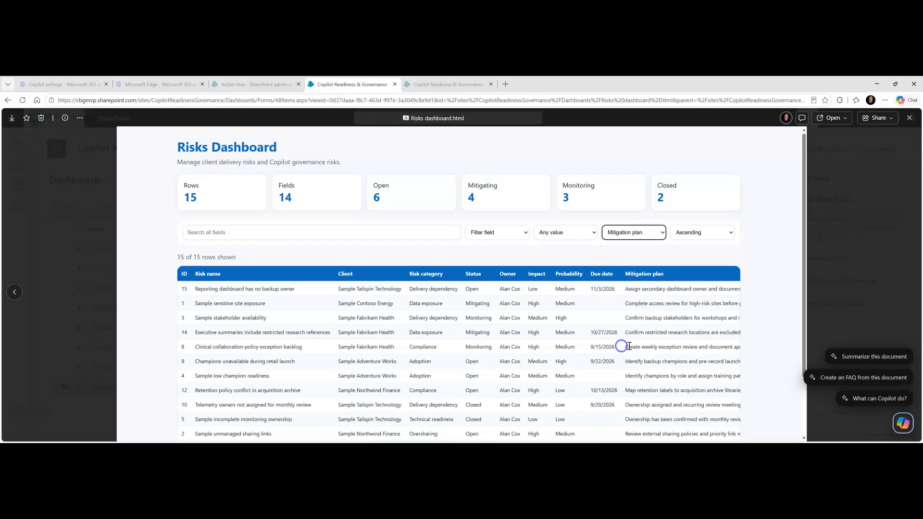
left_click(686, 235)
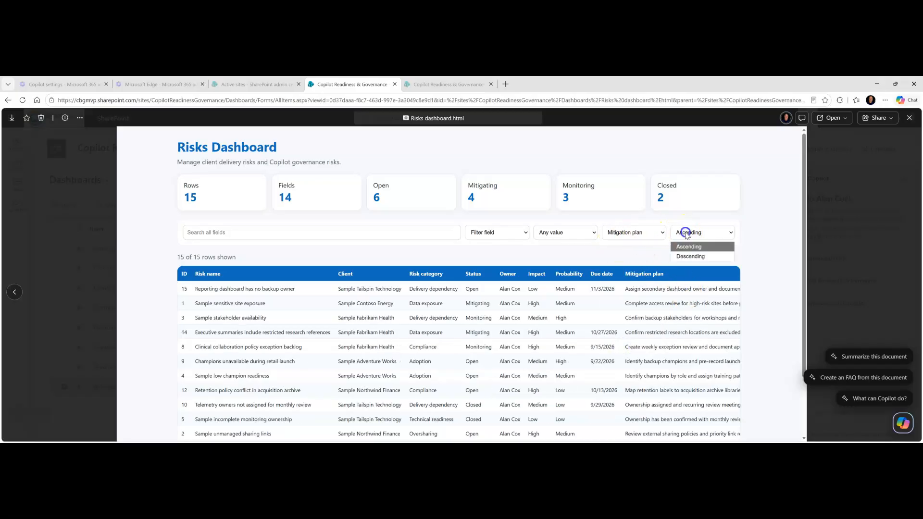
Step: Filter Risk name to Managers resist standardized prompt guidance, examine the row's further columns, close the file and view the site's Lists entries
left_click(498, 233)
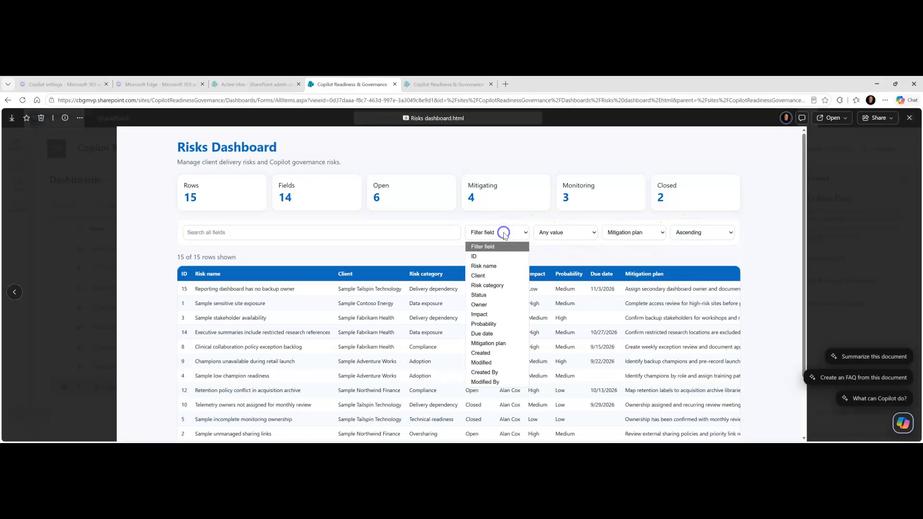
left_click(482, 265)
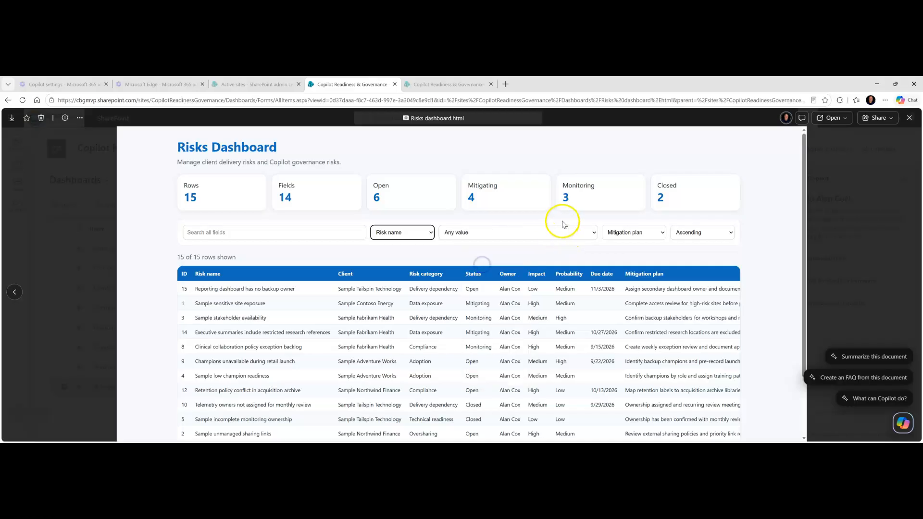
left_click(547, 238)
left_click(493, 295)
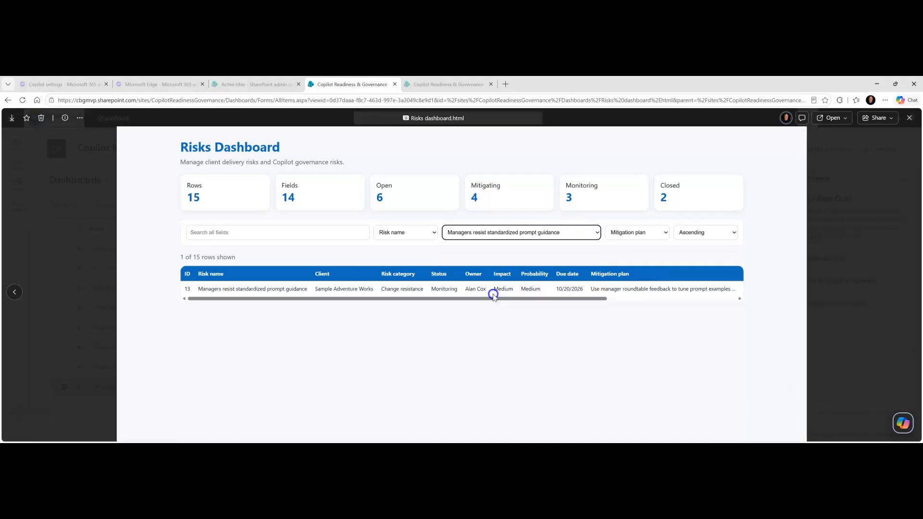
left_click_drag(589, 299, 646, 289)
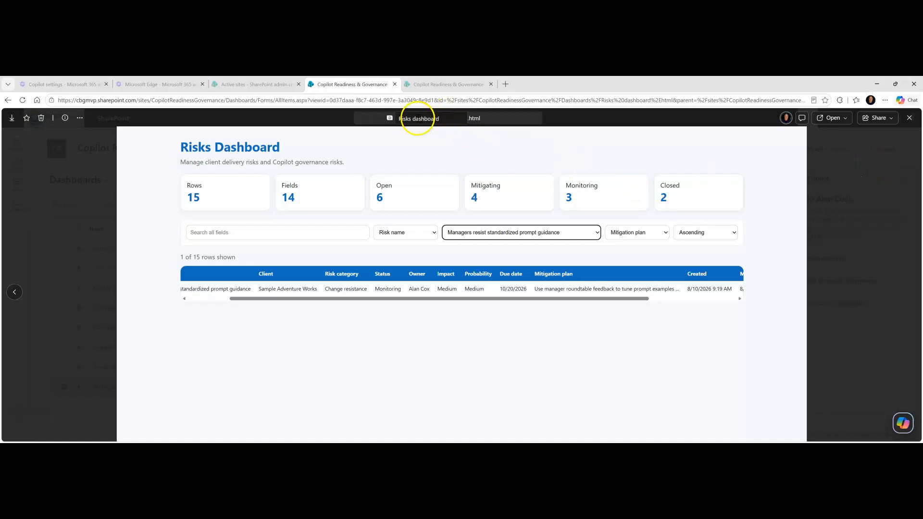
left_click(909, 118)
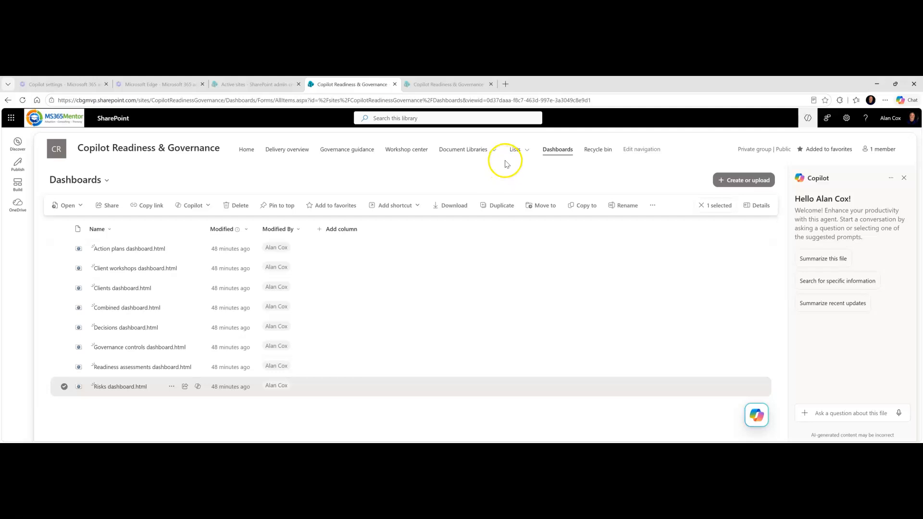
mouse_move(516, 157)
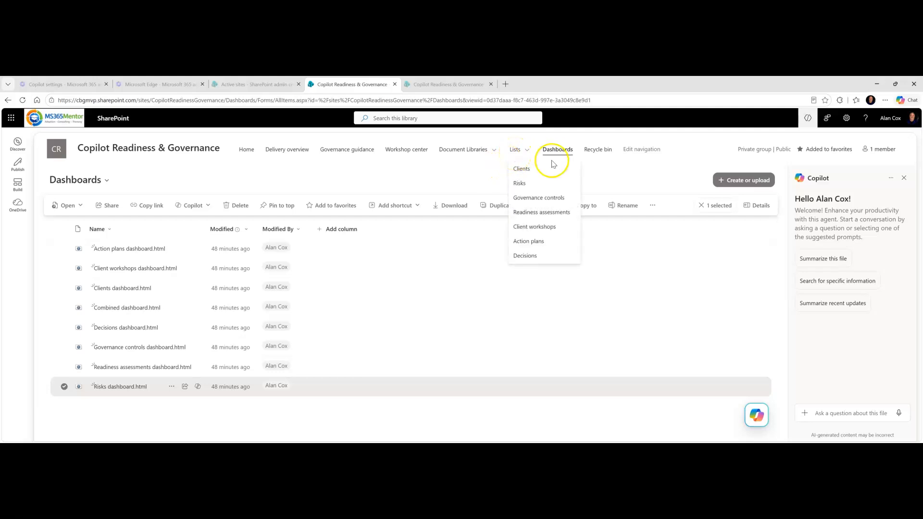